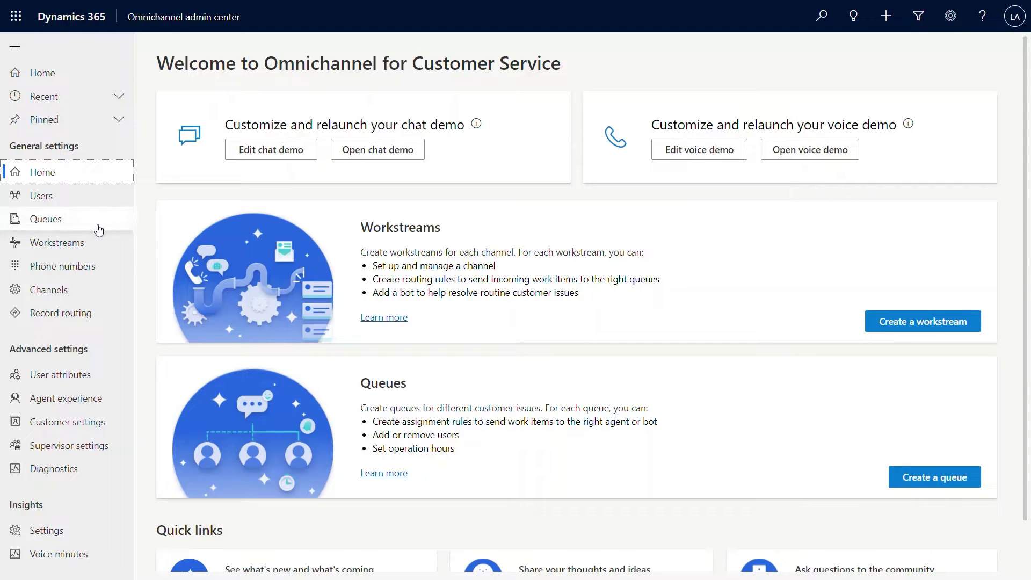
# Open the Workstreams list under General settings to see the two voice workstreams and one chat workstream.
pyautogui.click(82, 252)
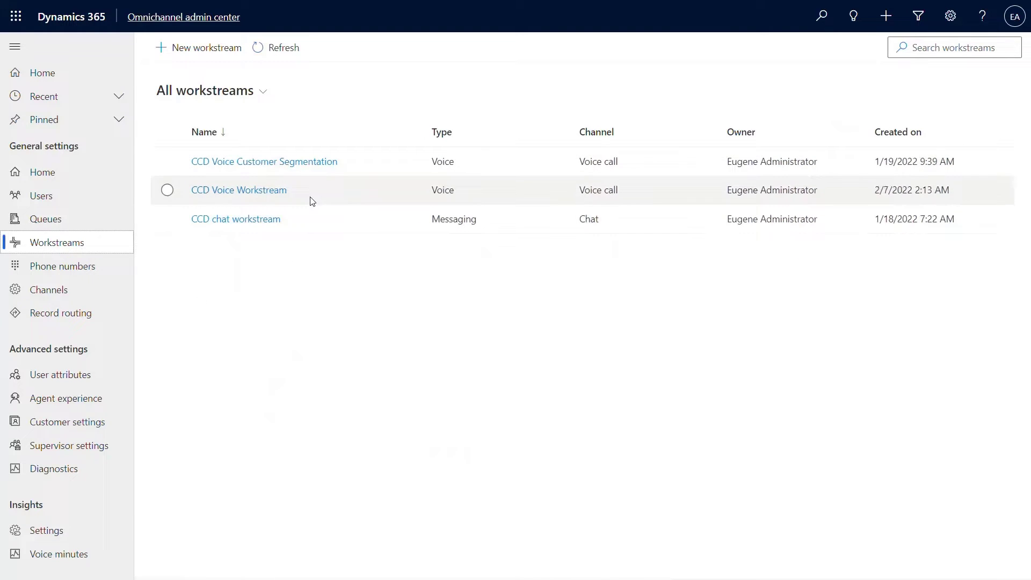
# Cancel a new Voice-type workstream named 'Voice WS' and open the existing CCD Voice Workstream instead.
pyautogui.click(178, 49)
pyautogui.click(281, 263)
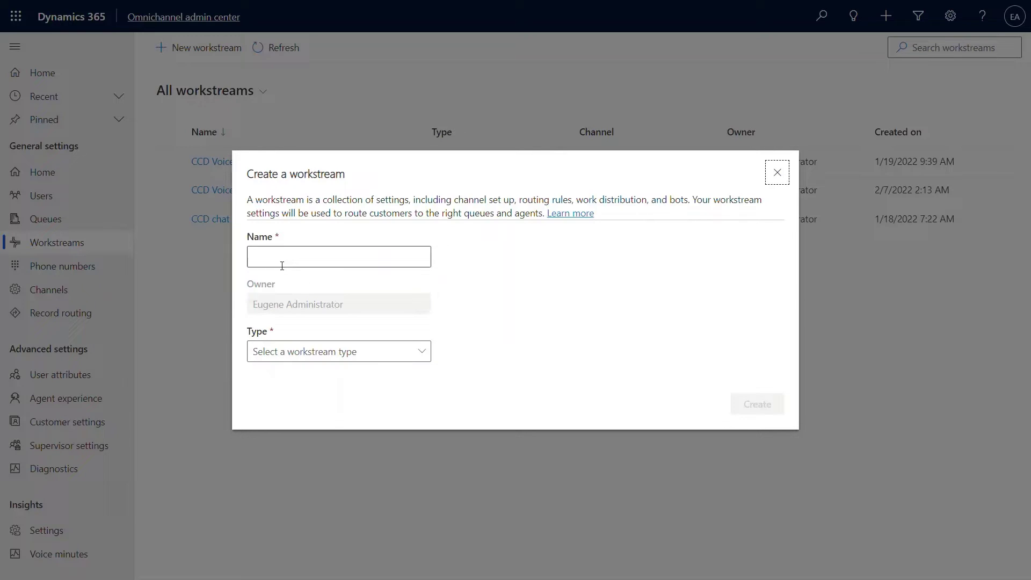
pyautogui.write('Voice WS')
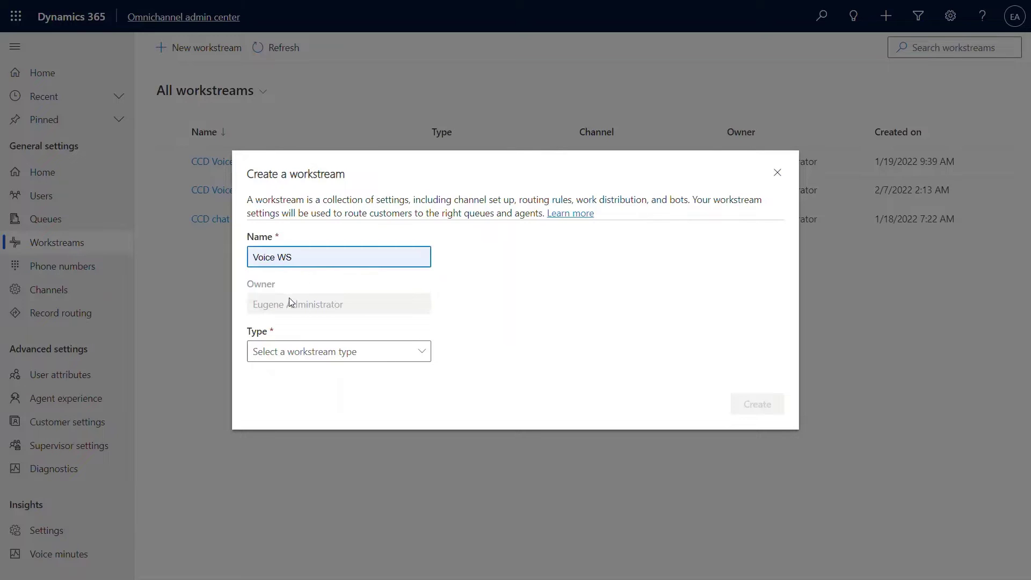
pyautogui.click(293, 358)
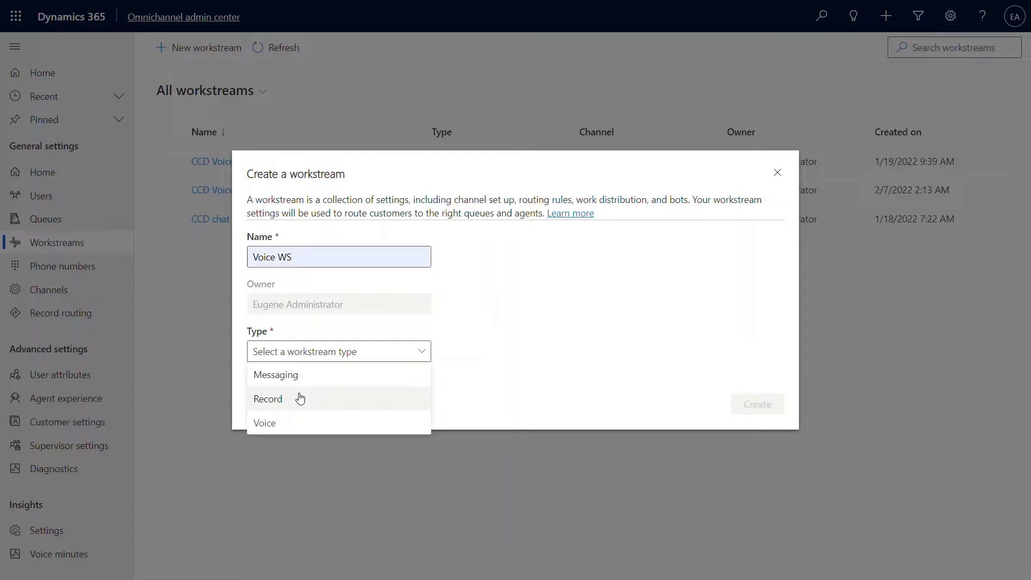
pyautogui.click(316, 424)
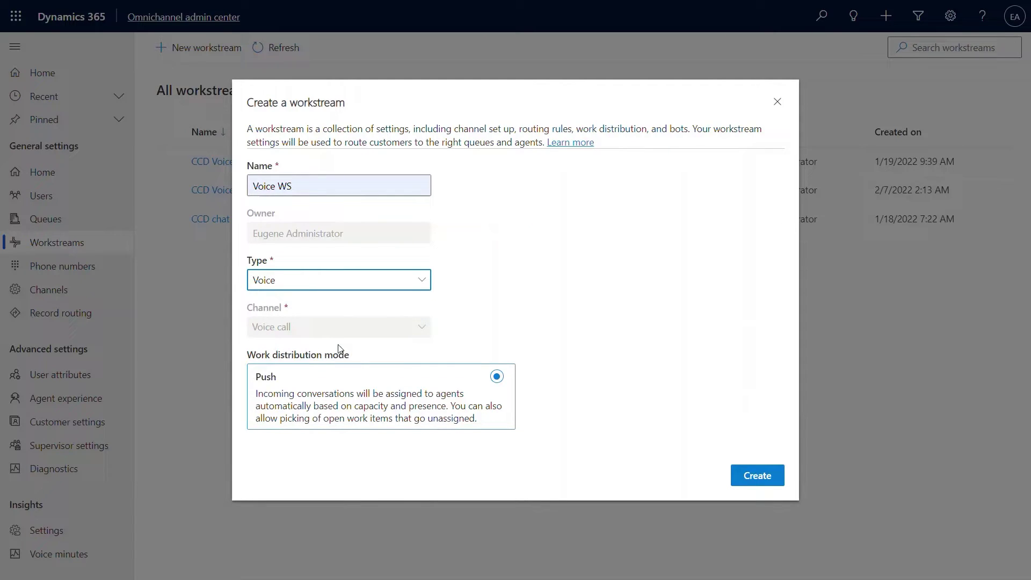
pyautogui.click(777, 103)
pyautogui.click(213, 190)
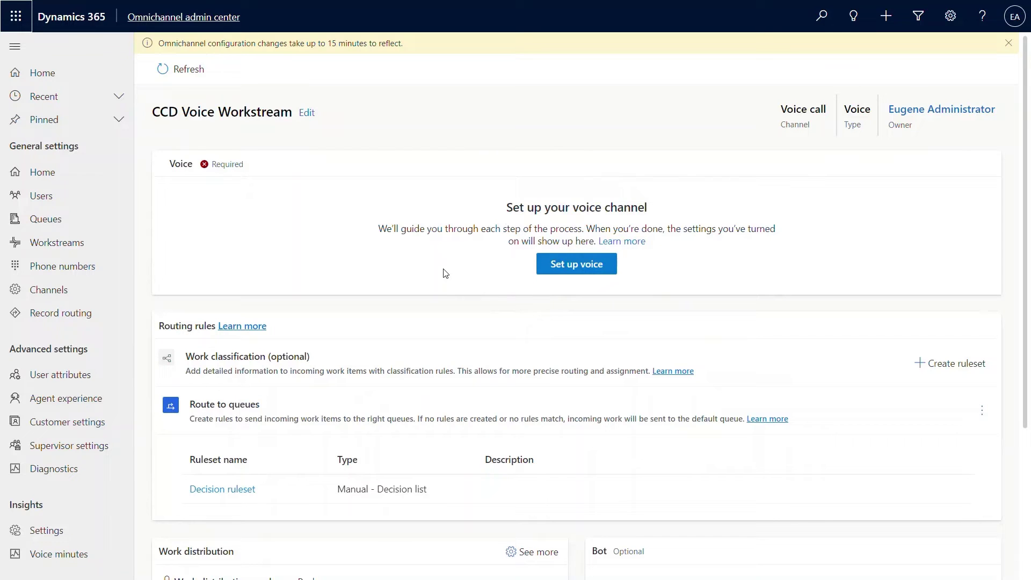
# Set up the voice channel with the toll-free number and English - United States, advancing to Behaviors.
pyautogui.click(555, 274)
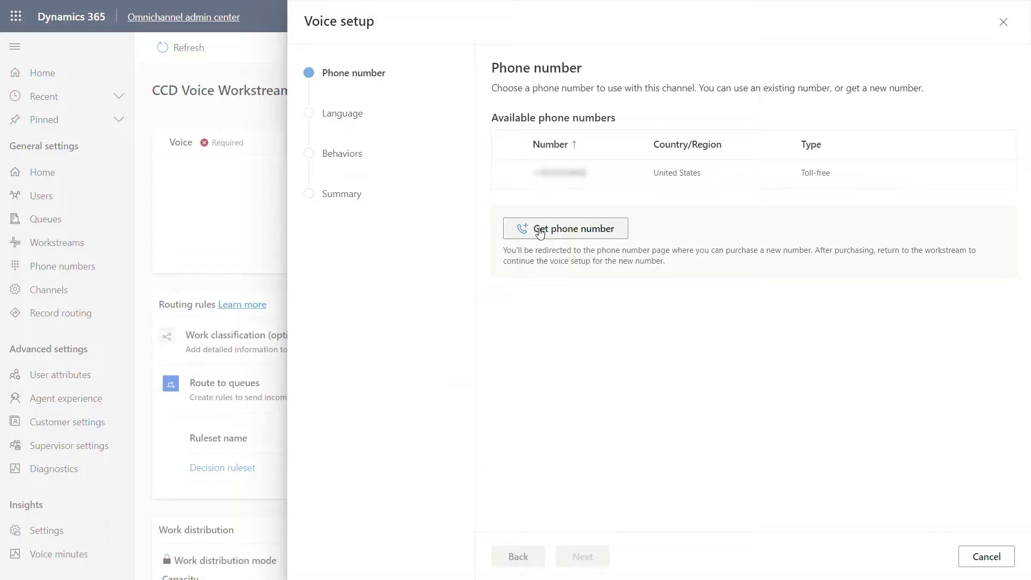
pyautogui.click(508, 173)
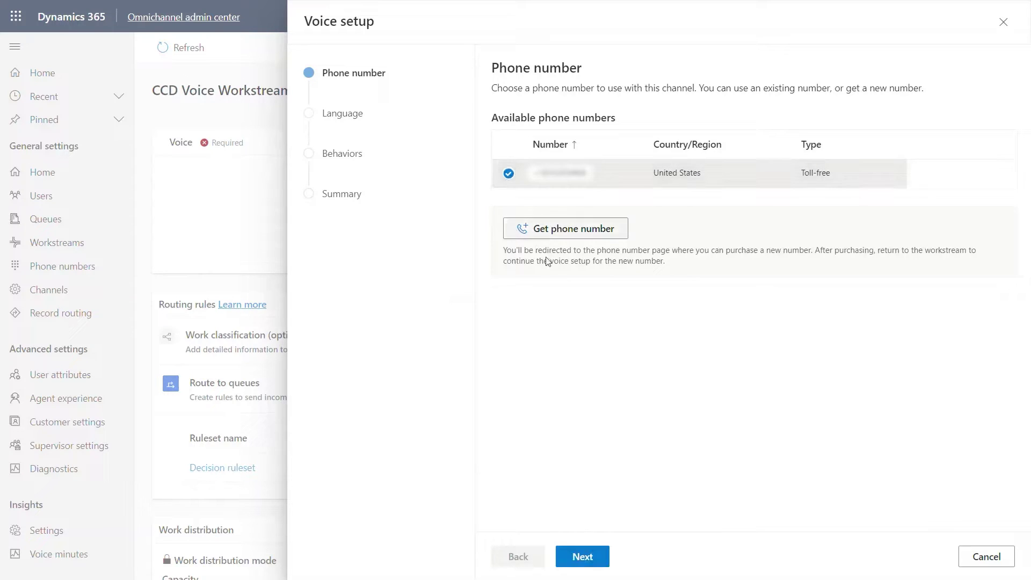
pyautogui.click(582, 557)
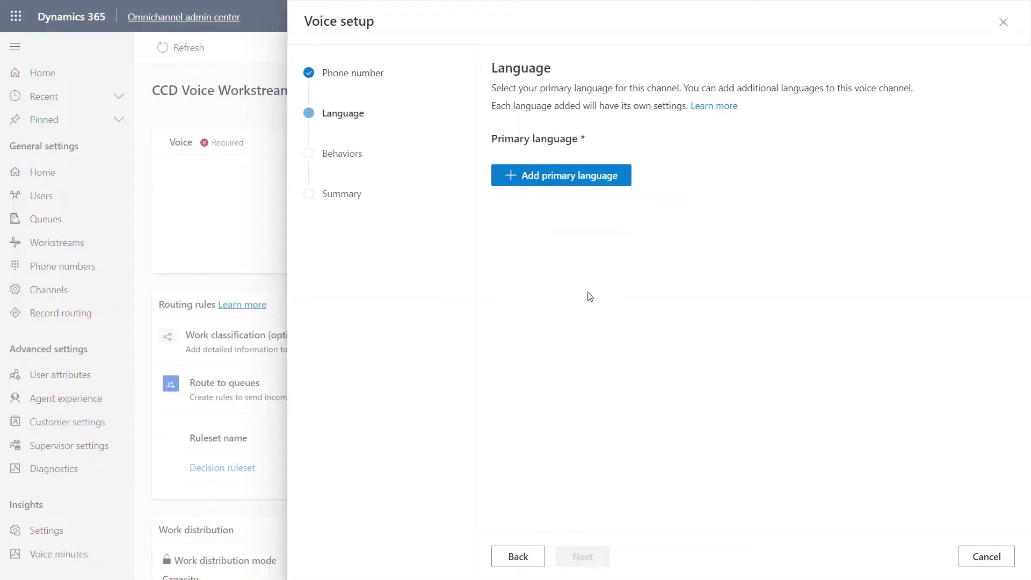
pyautogui.click(582, 180)
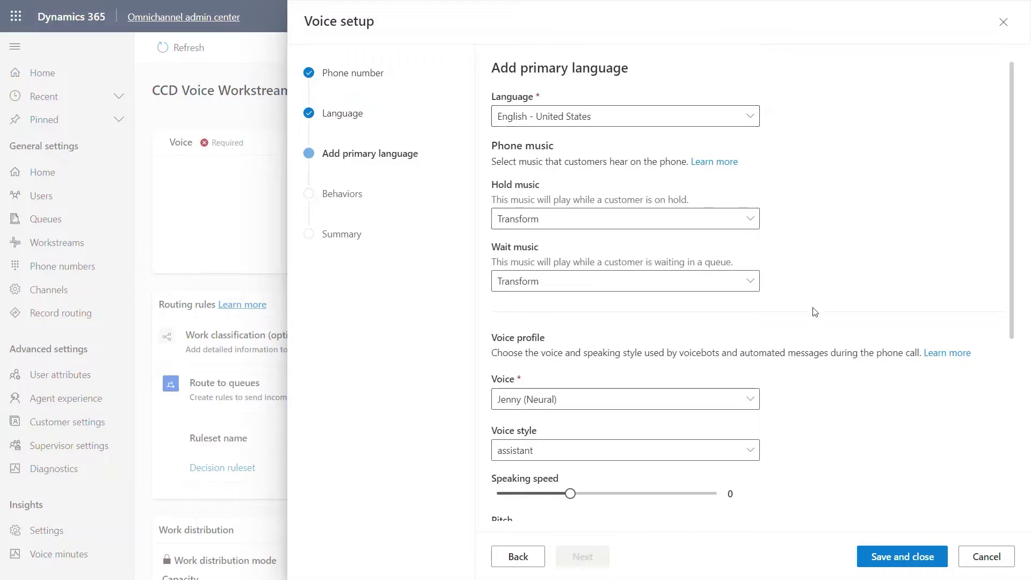
pyautogui.scroll(-1, 812, 316)
pyautogui.scroll(-2, 637, 359)
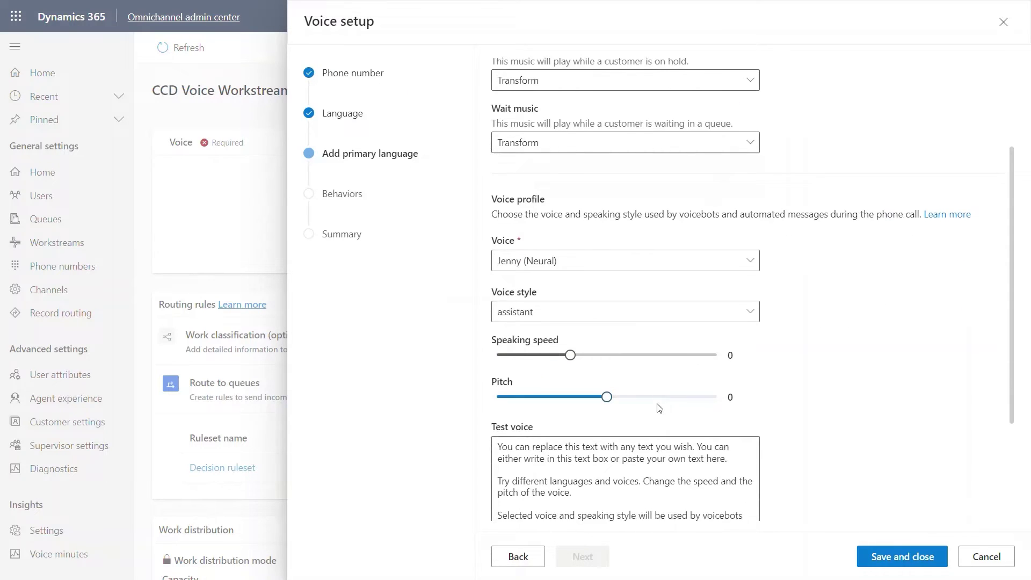
pyautogui.scroll(-1, 812, 411)
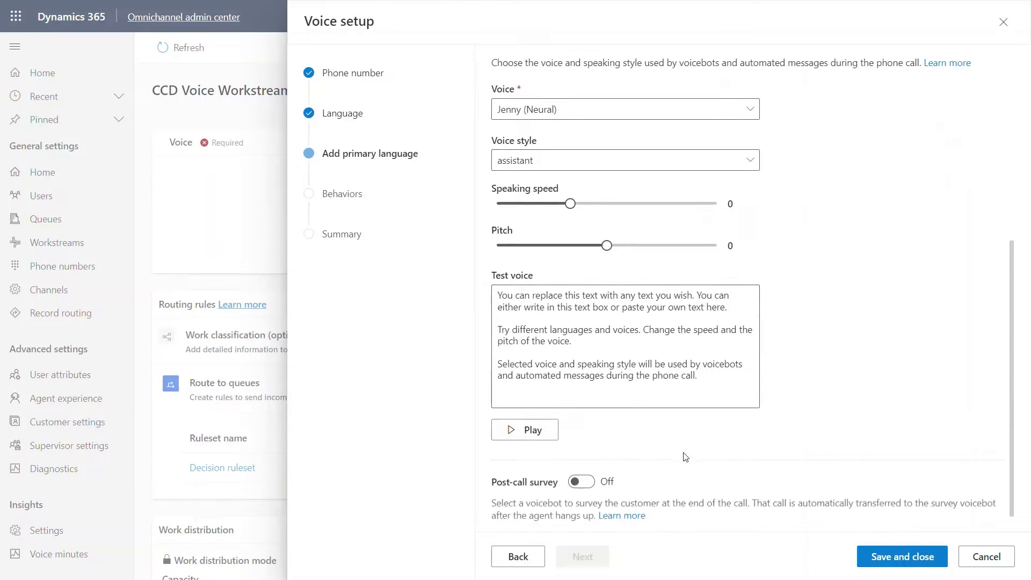
pyautogui.click(891, 559)
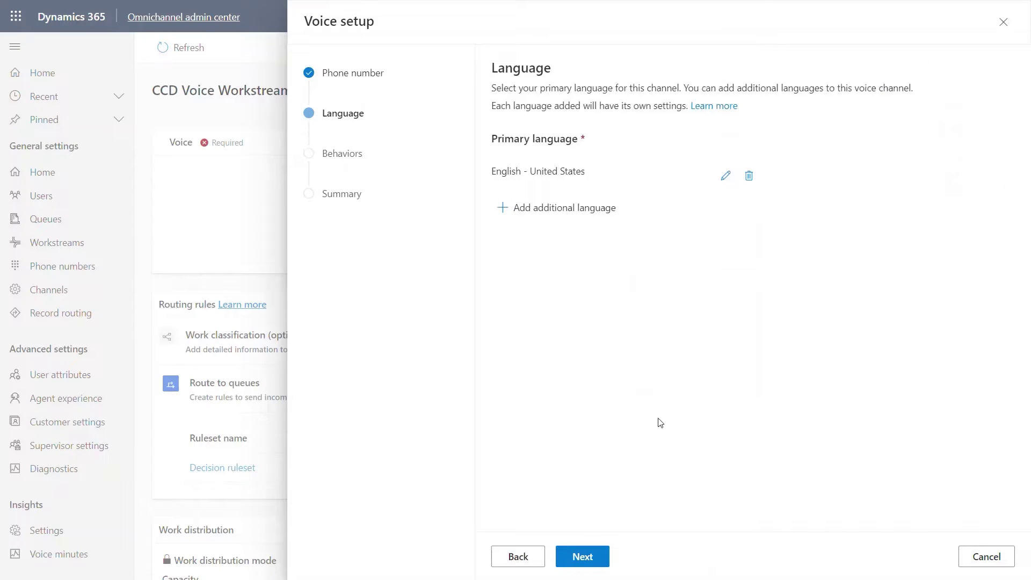
pyautogui.click(598, 558)
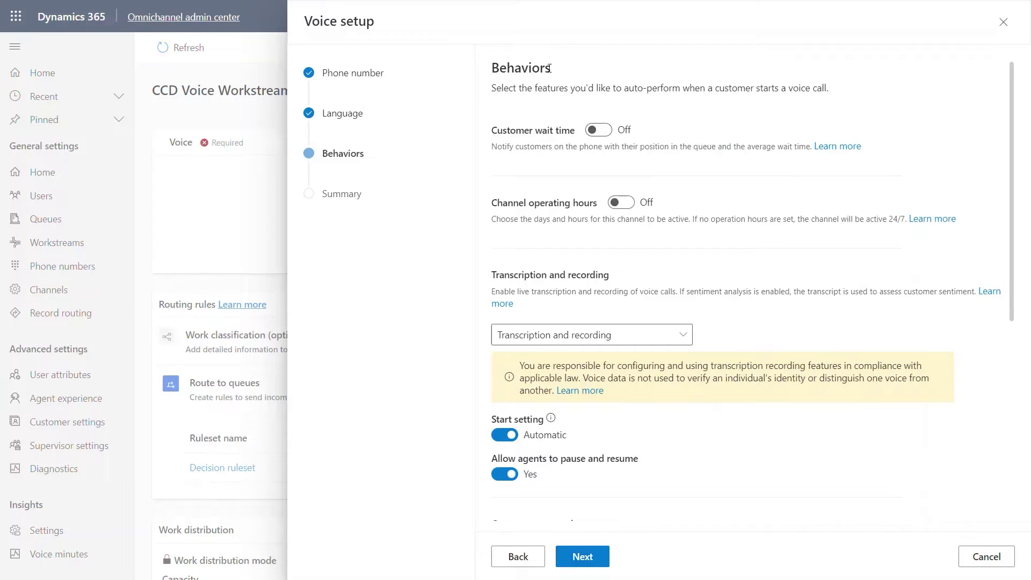
# Switch the Customer wait time notification behavior On.
pyautogui.click(600, 131)
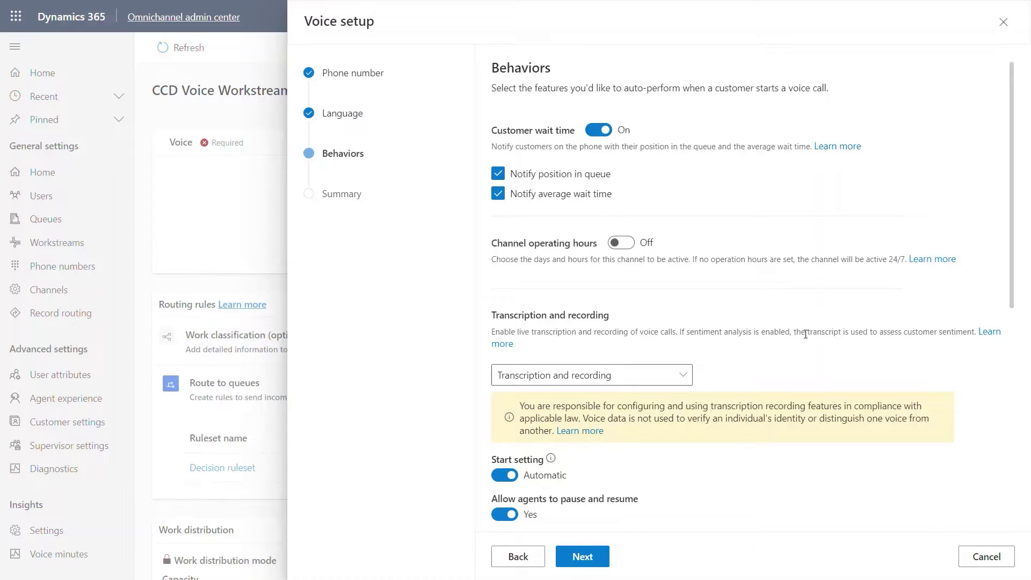
pyautogui.scroll(-6, 807, 337)
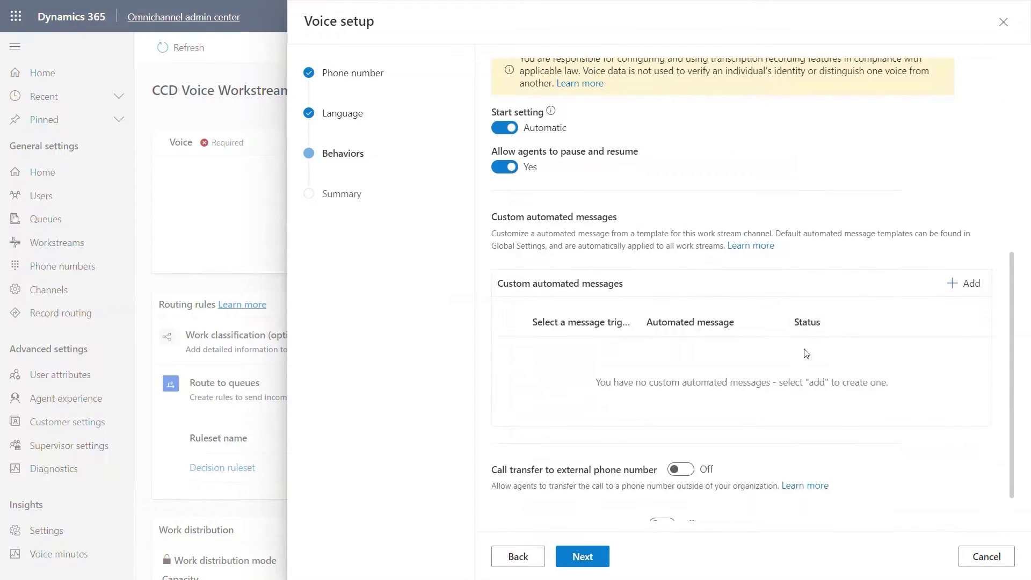
pyautogui.scroll(-1, 660, 402)
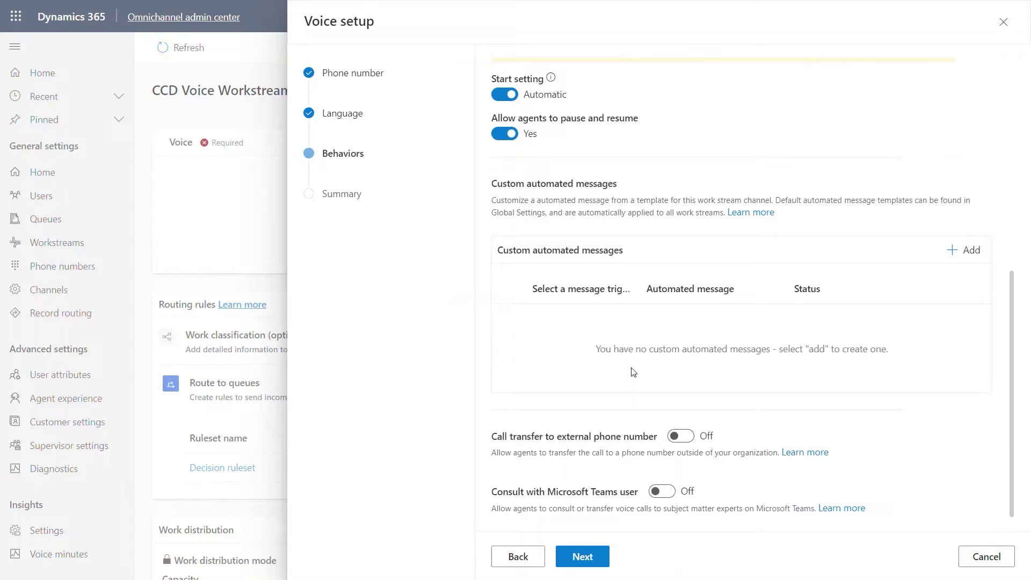
# Review the voice channel setup summary and save the completed channel.
pyautogui.click(602, 555)
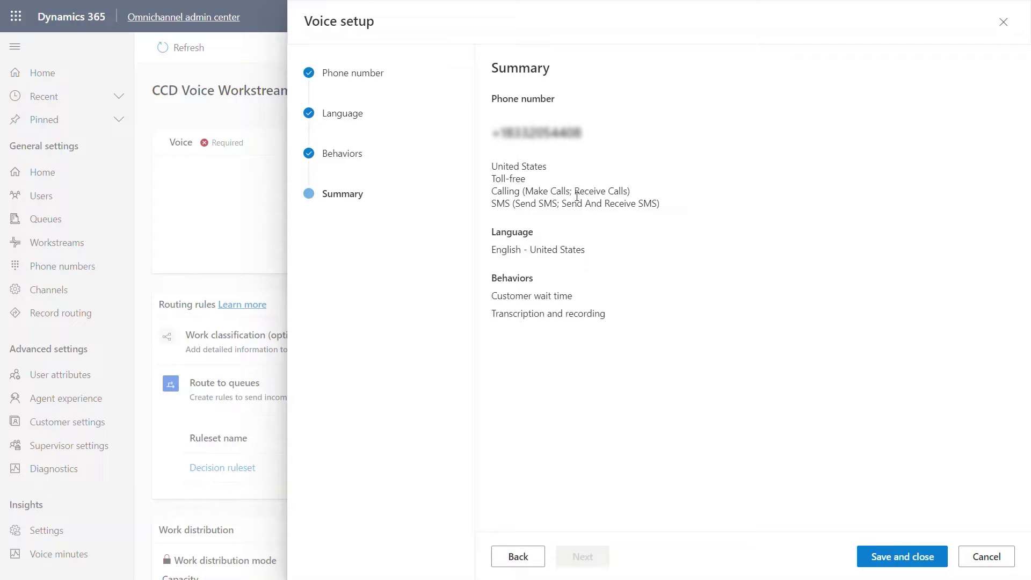
pyautogui.moveTo(572, 193); pyautogui.dragTo(523, 198)
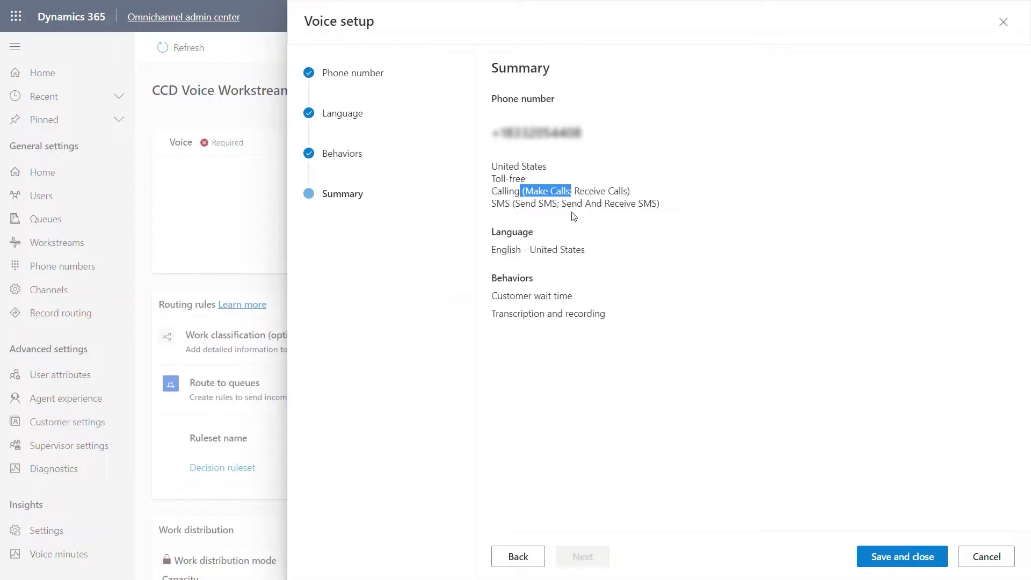
pyautogui.click(761, 309)
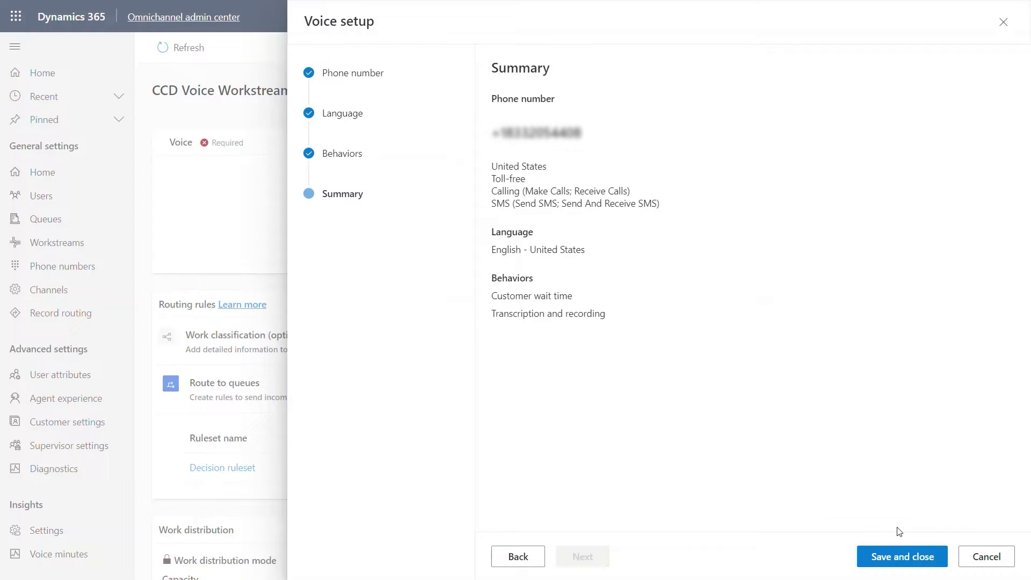
pyautogui.click(907, 560)
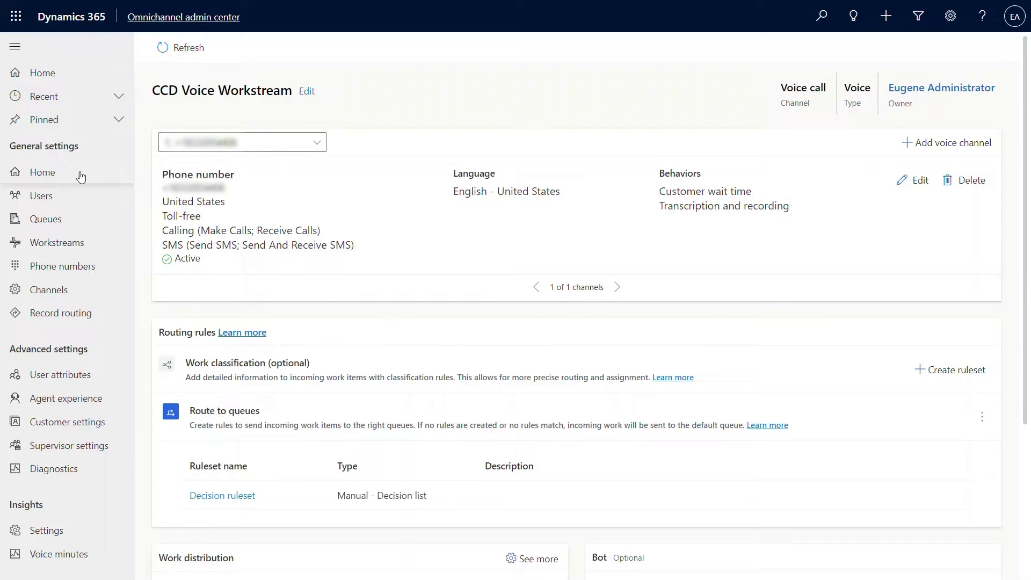
# Open the Customer Segmentation ruleset of CCD Voice Customer Segmentation to edit its VIP Customer rule.
pyautogui.click(55, 246)
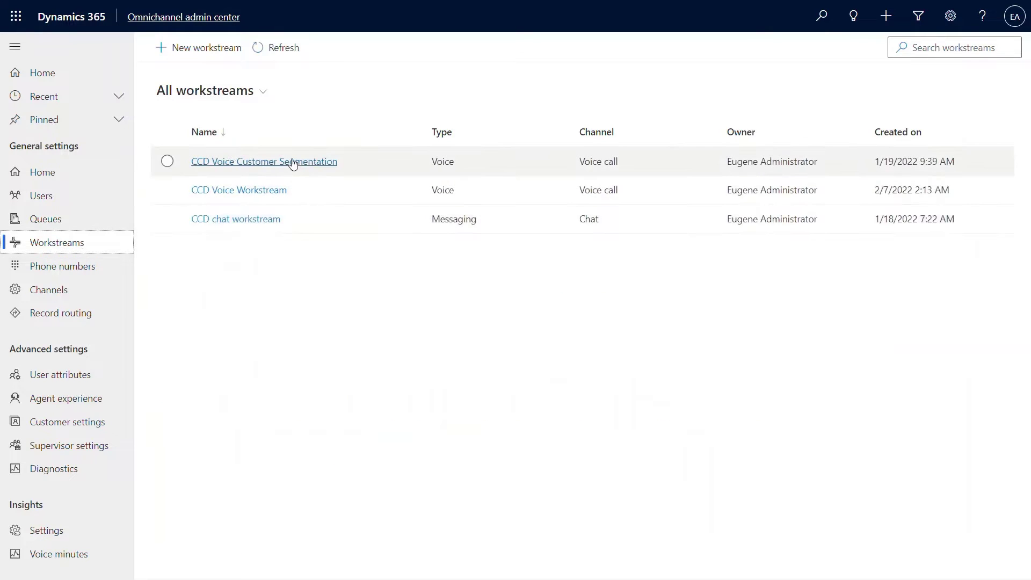
pyautogui.click(292, 162)
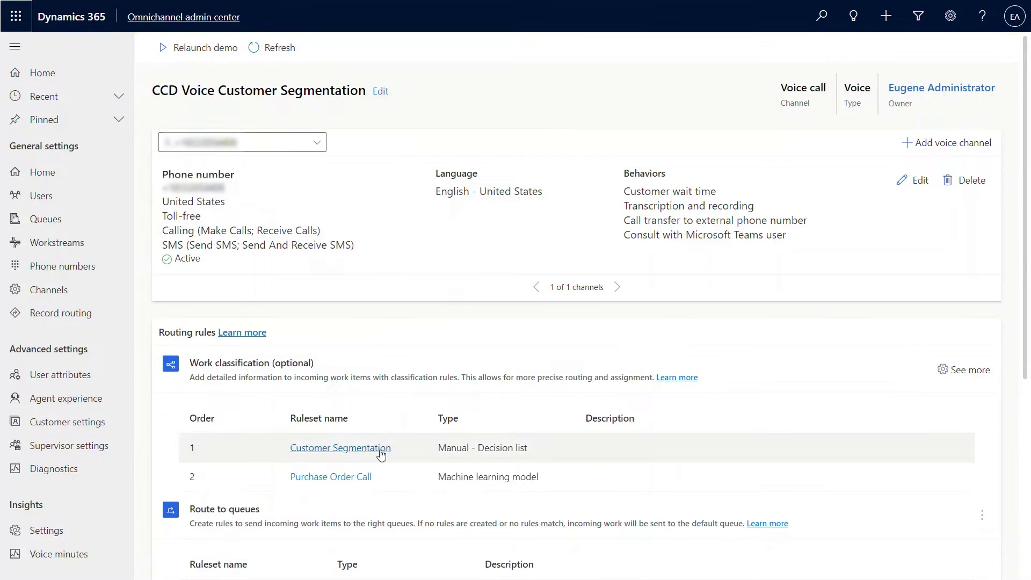
pyautogui.click(379, 452)
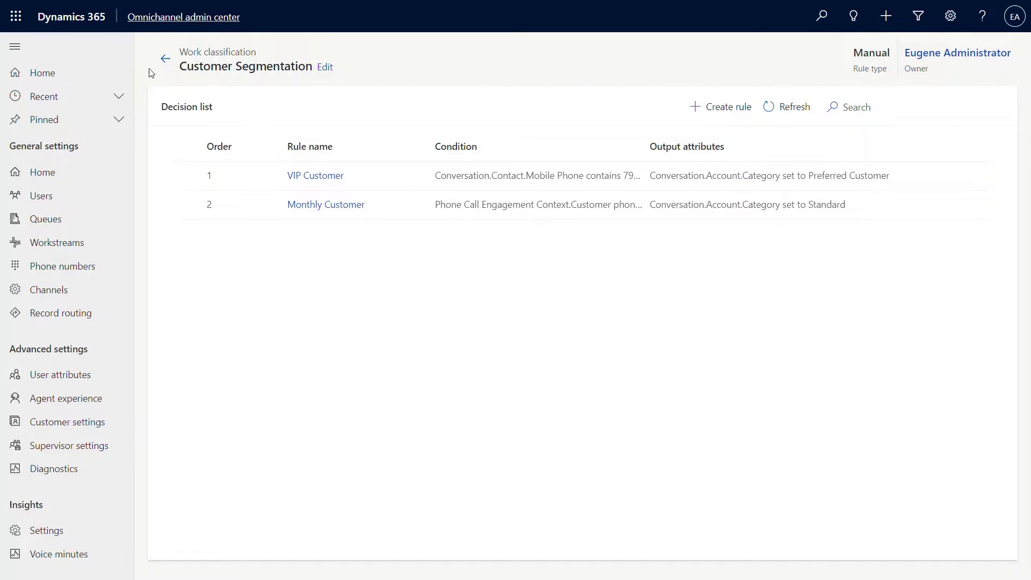
pyautogui.click(165, 58)
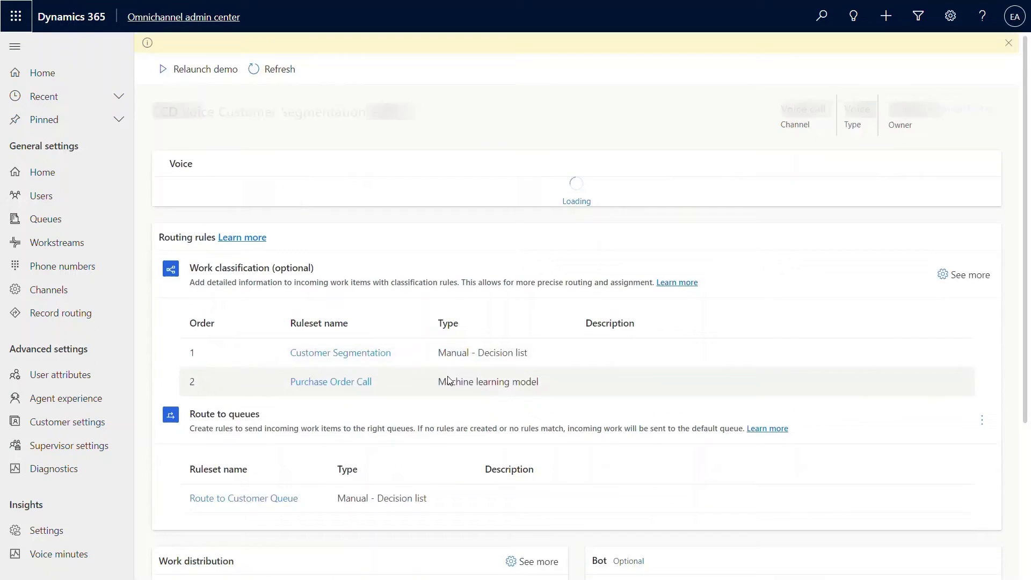
pyautogui.scroll(-3, 449, 380)
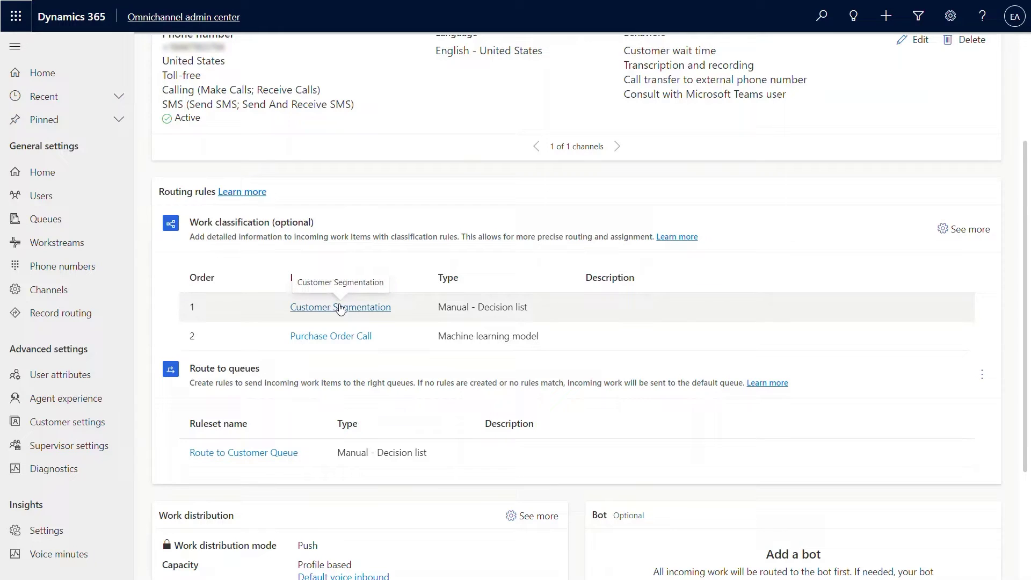
pyautogui.click(340, 307)
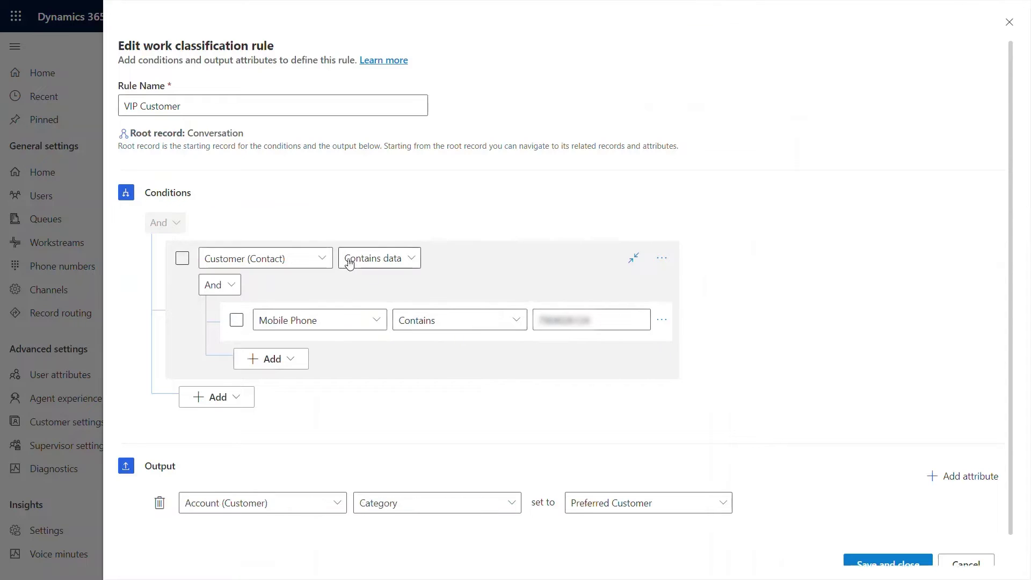
# Start a VIP Customer condition on Phone Call Engagement Context's Customer phone number.
pyautogui.click(322, 259)
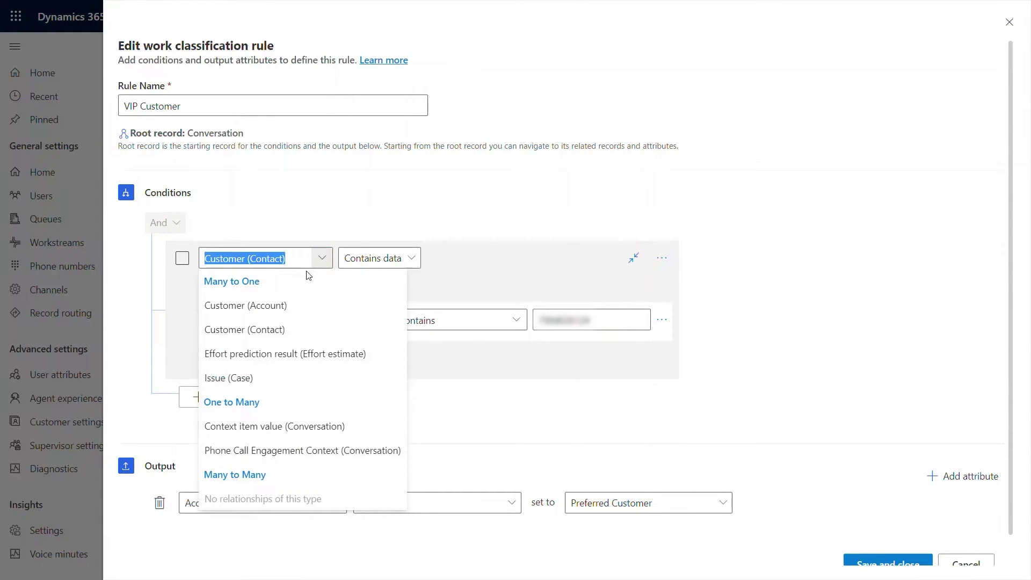
pyautogui.click(417, 245)
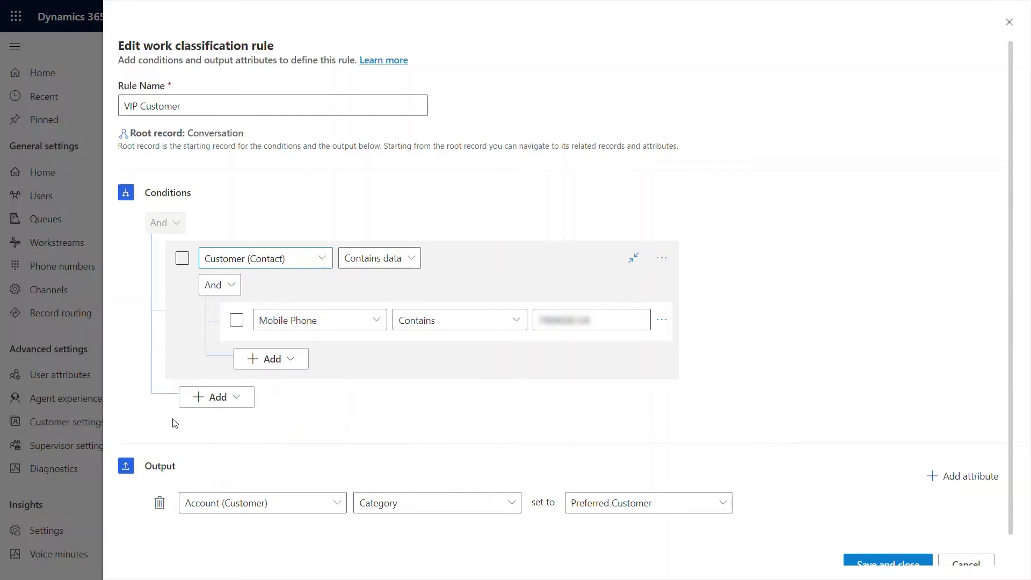
pyautogui.click(319, 263)
pyautogui.click(305, 457)
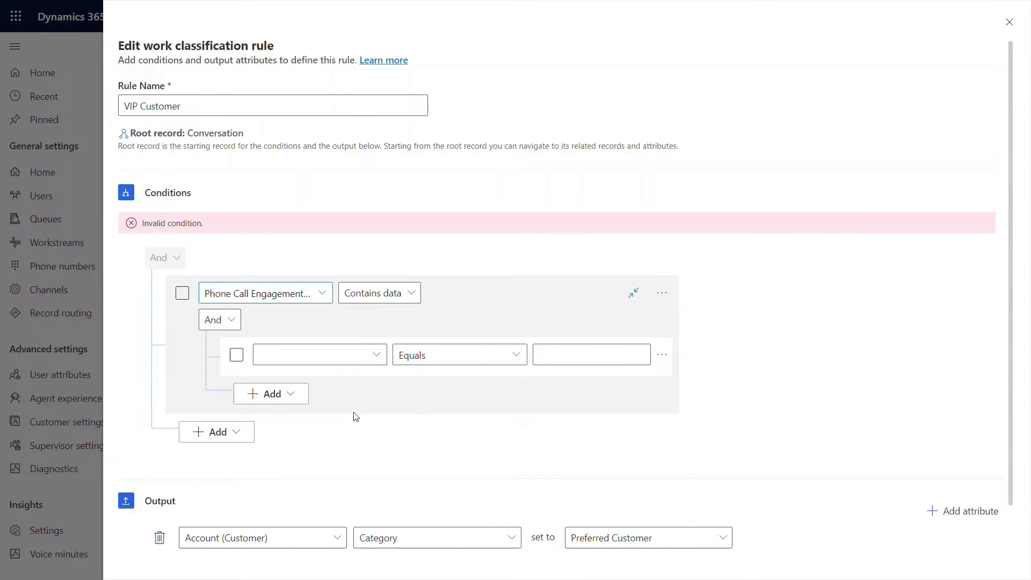
pyautogui.click(377, 357)
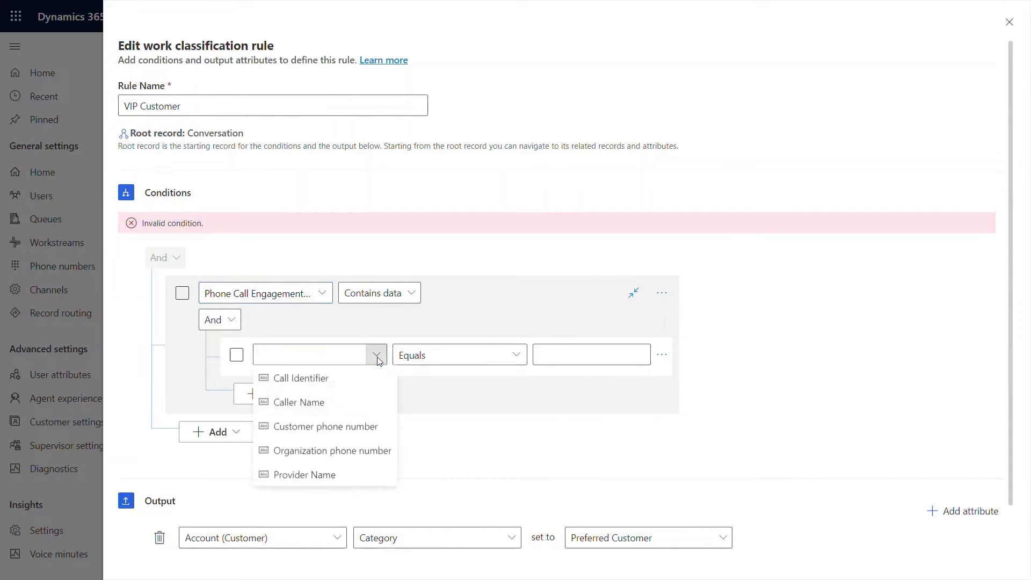
pyautogui.click(340, 428)
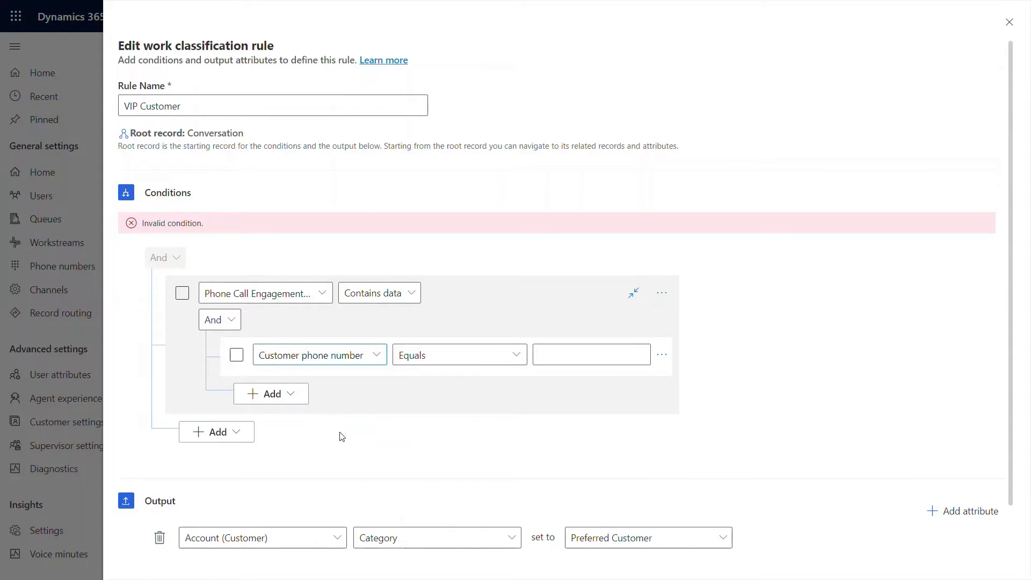
# Leave the phone-number value empty and cancel the rule edit without saving.
pyautogui.click(563, 360)
pyautogui.scroll(-2, 345, 458)
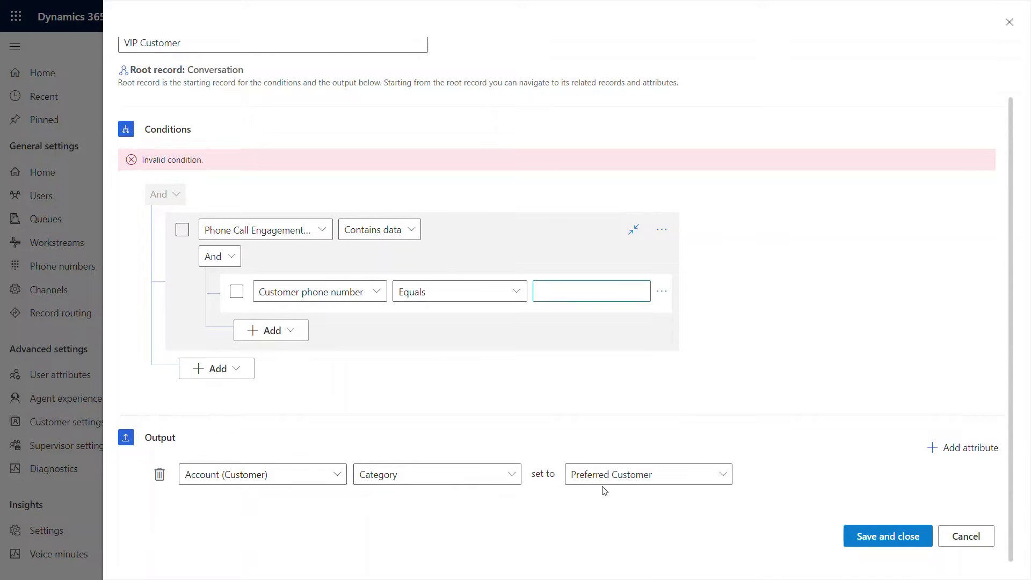
pyautogui.click(987, 540)
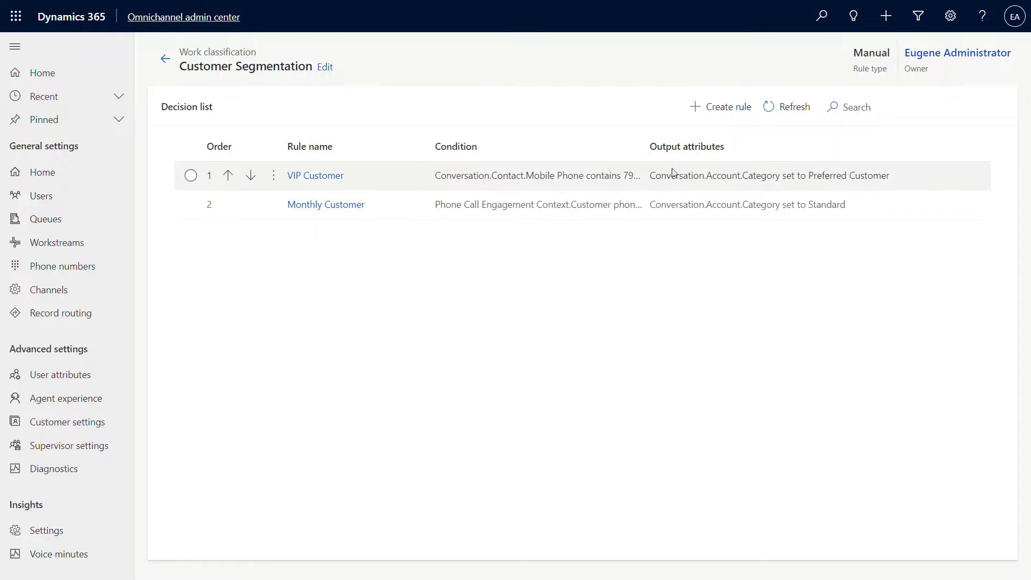
# Open Route to Customer Queue and save the Voice call for VIP rule targeting CCA Voice VIP Queue.
pyautogui.click(166, 59)
pyautogui.scroll(-1, 345, 320)
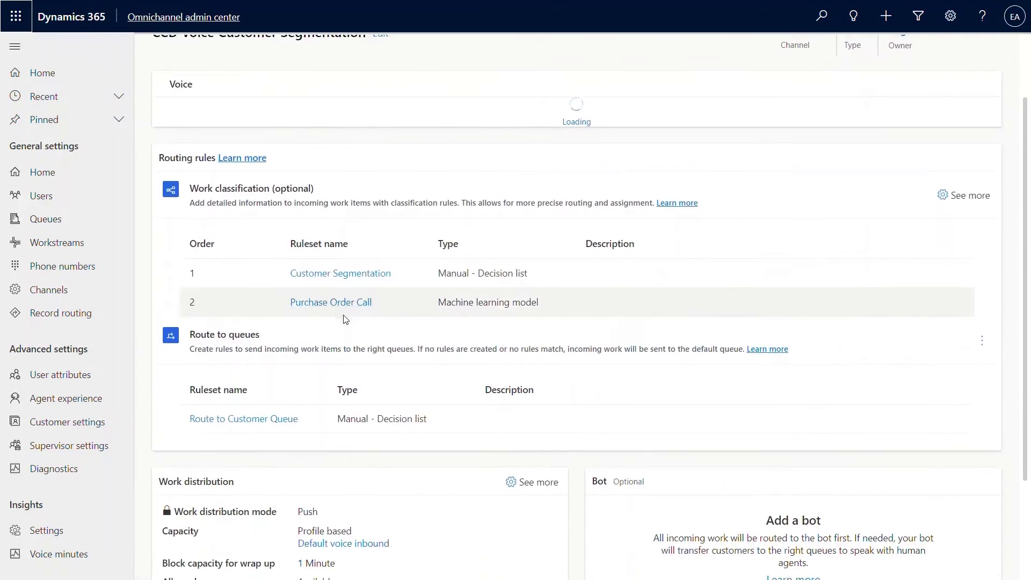
pyautogui.scroll(-3, 349, 354)
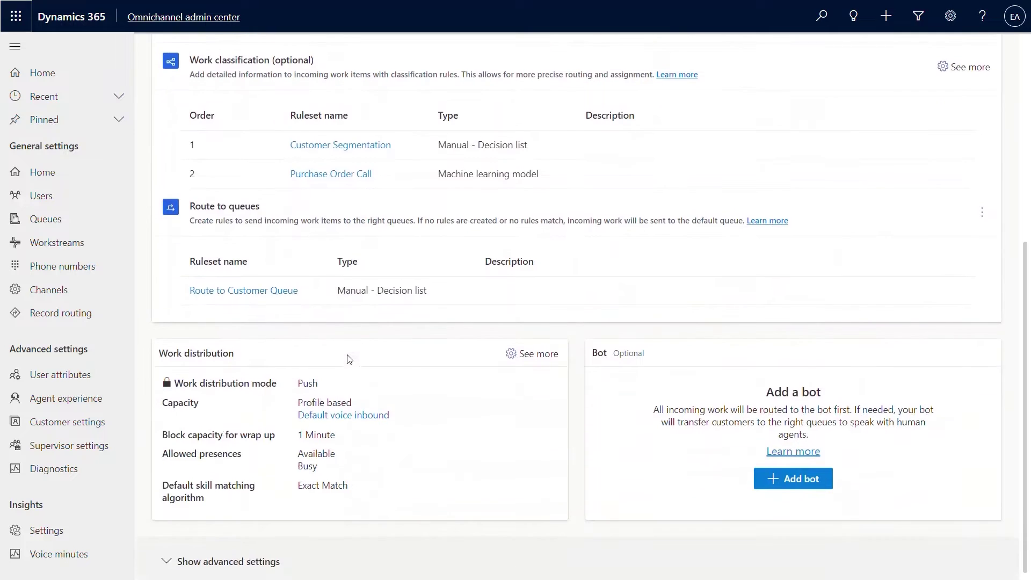
pyautogui.click(244, 284)
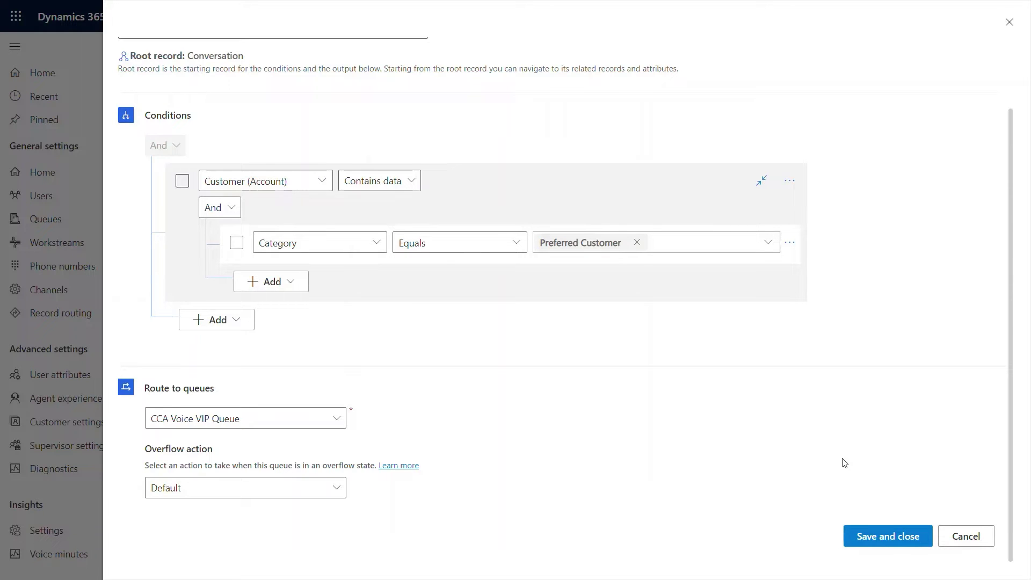
pyautogui.click(888, 547)
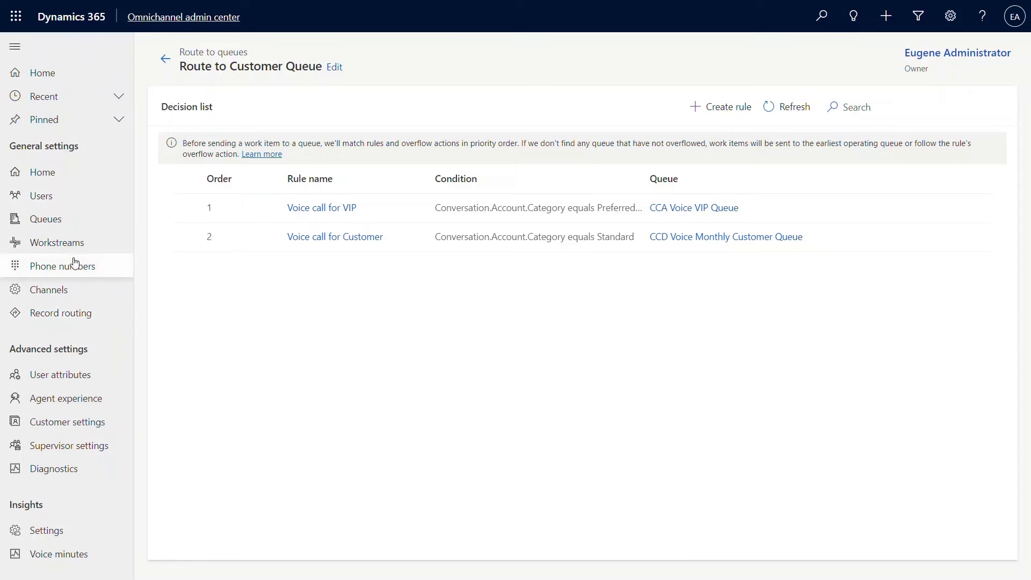
# View the workstream's work distribution settings and close them unchanged.
pyautogui.click(169, 60)
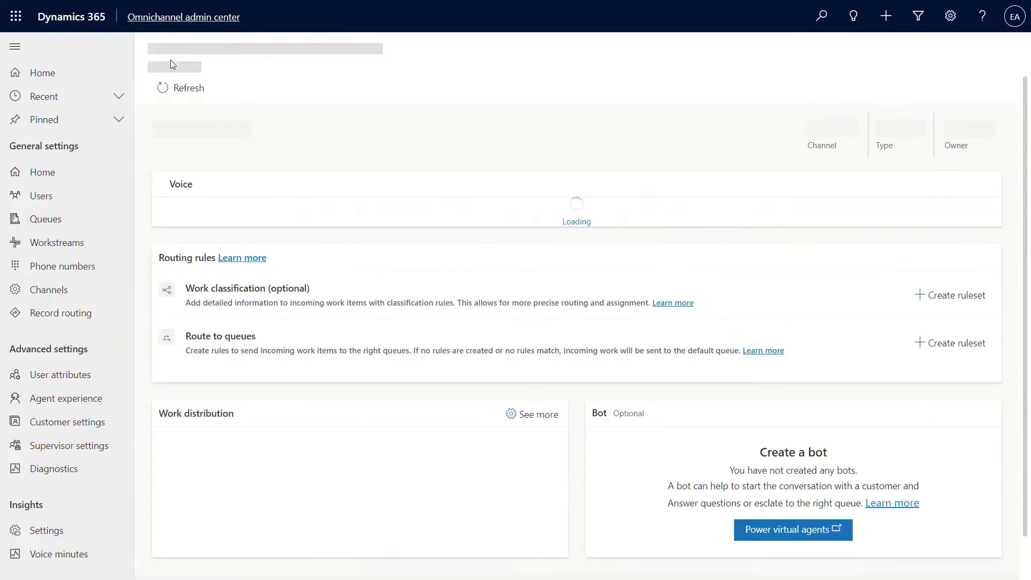
pyautogui.scroll(-4, 519, 387)
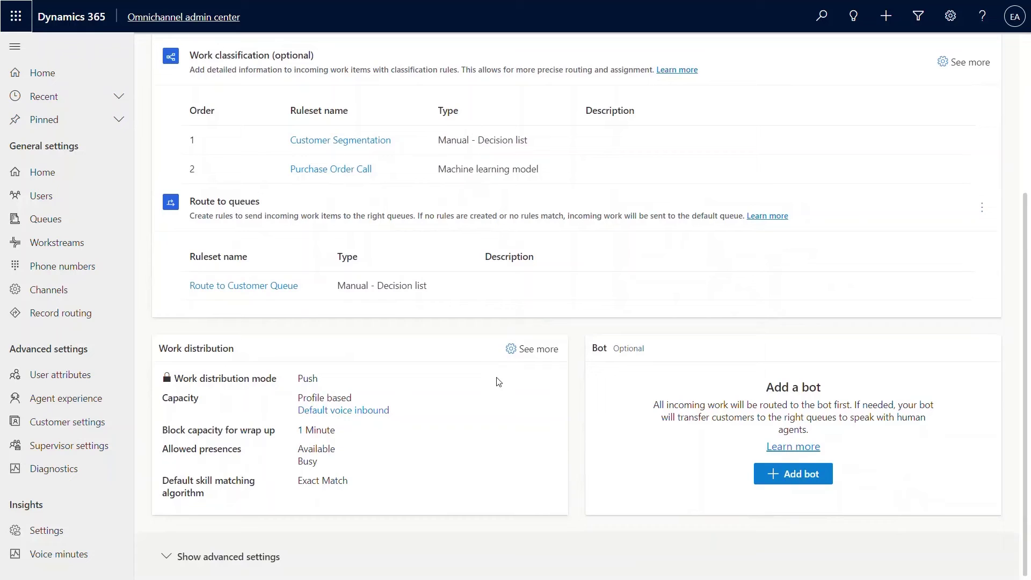
pyautogui.click(520, 351)
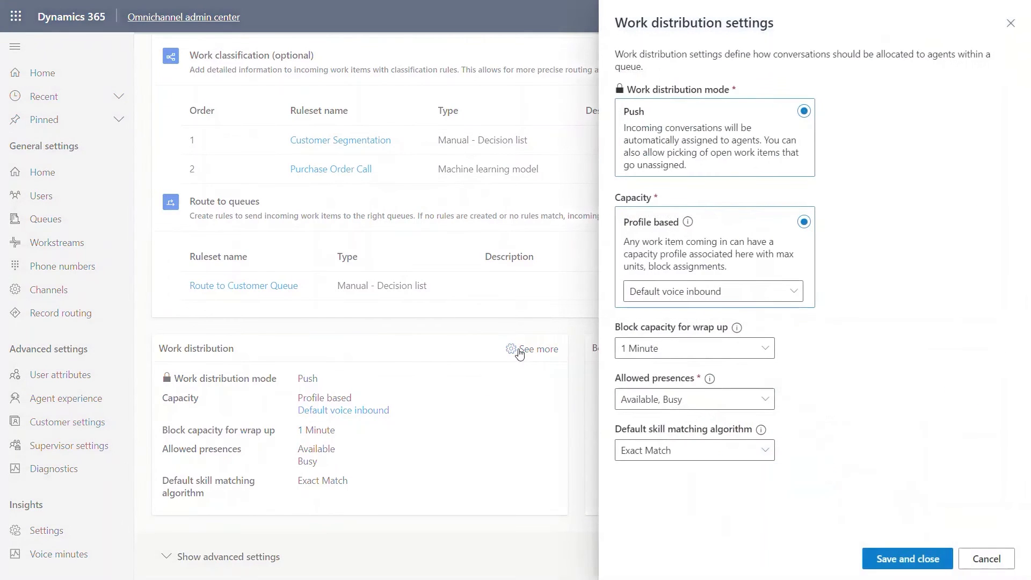
pyautogui.click(977, 554)
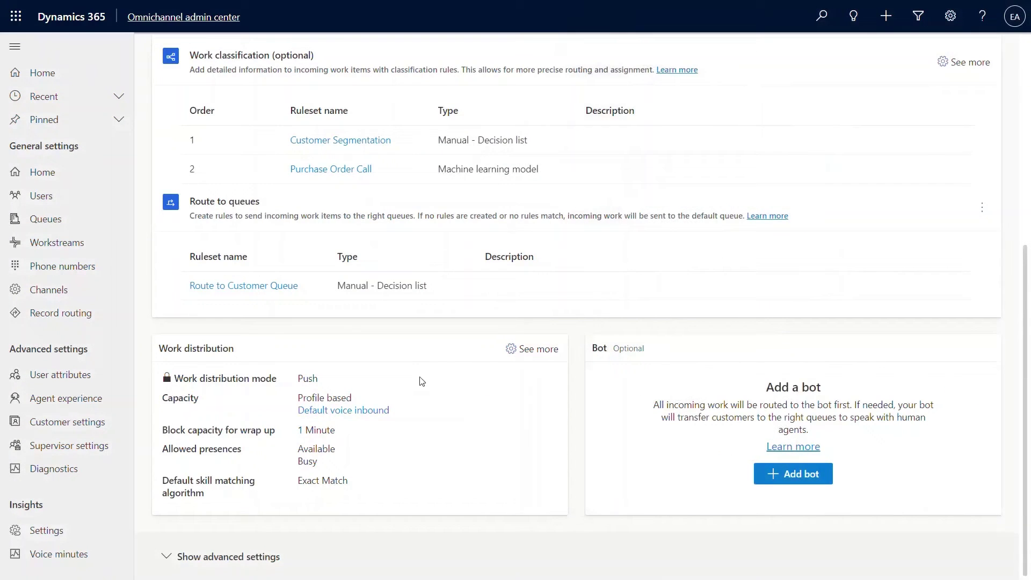
# Check the Default voice inbound capacity profile's work item limit of 1, then return to the workstream.
pyautogui.click(379, 410)
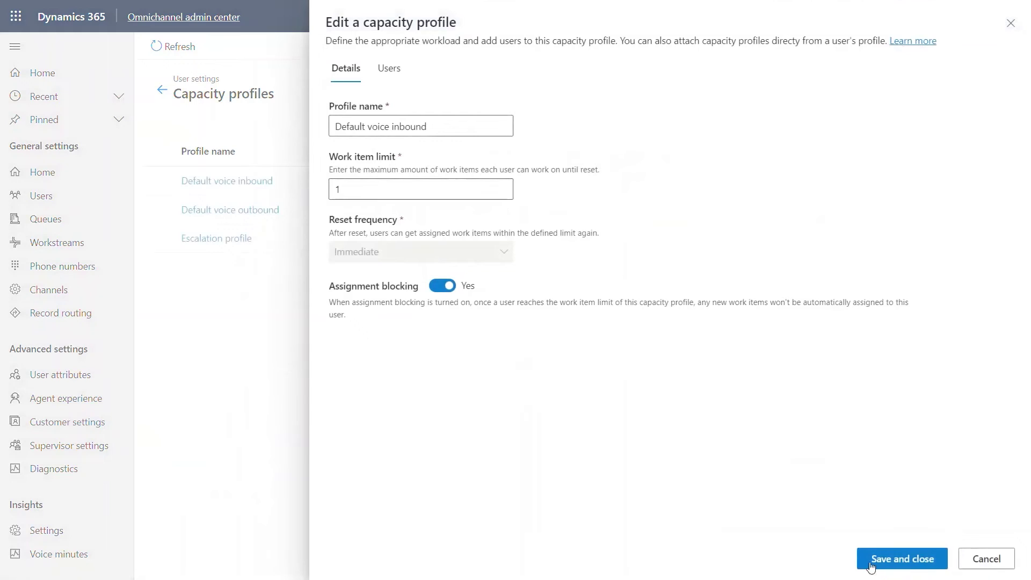
pyautogui.click(987, 557)
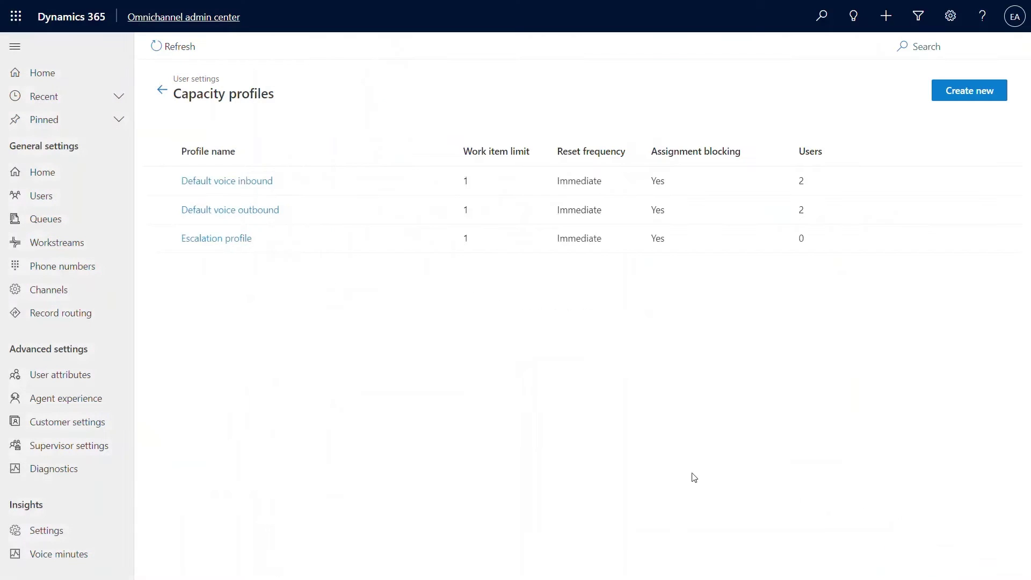
pyautogui.click(267, 181)
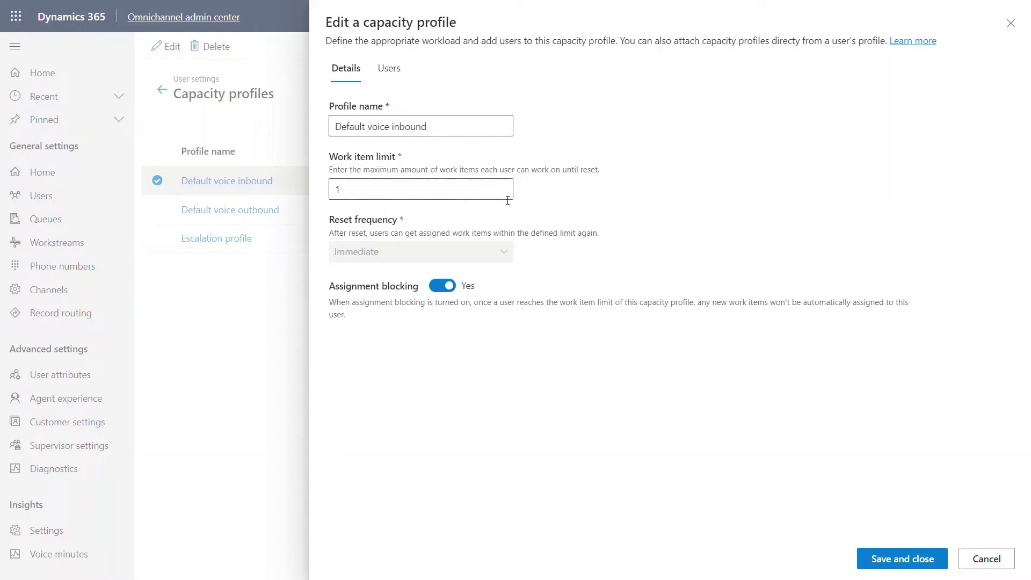
pyautogui.click(990, 558)
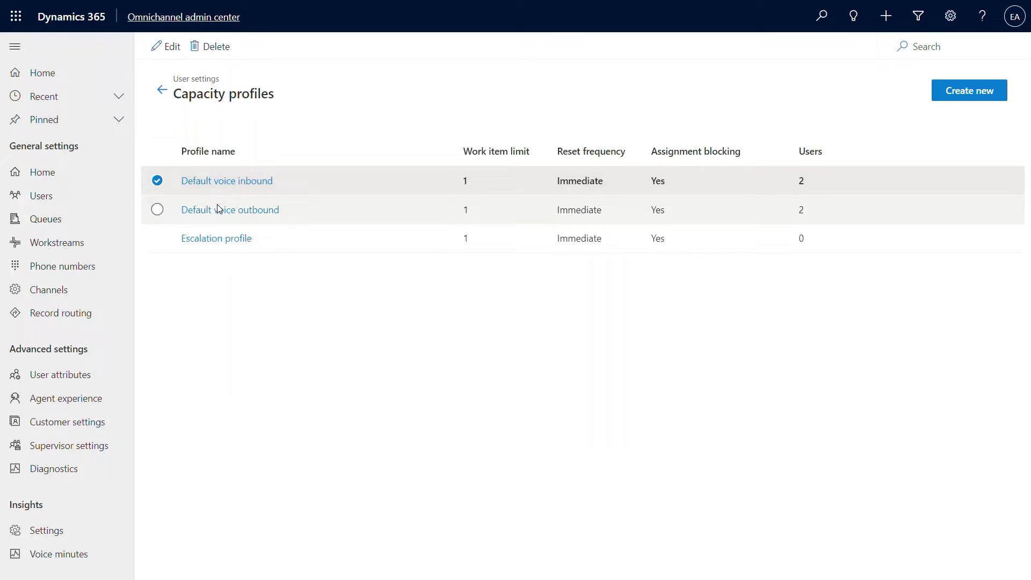
pyautogui.click(162, 91)
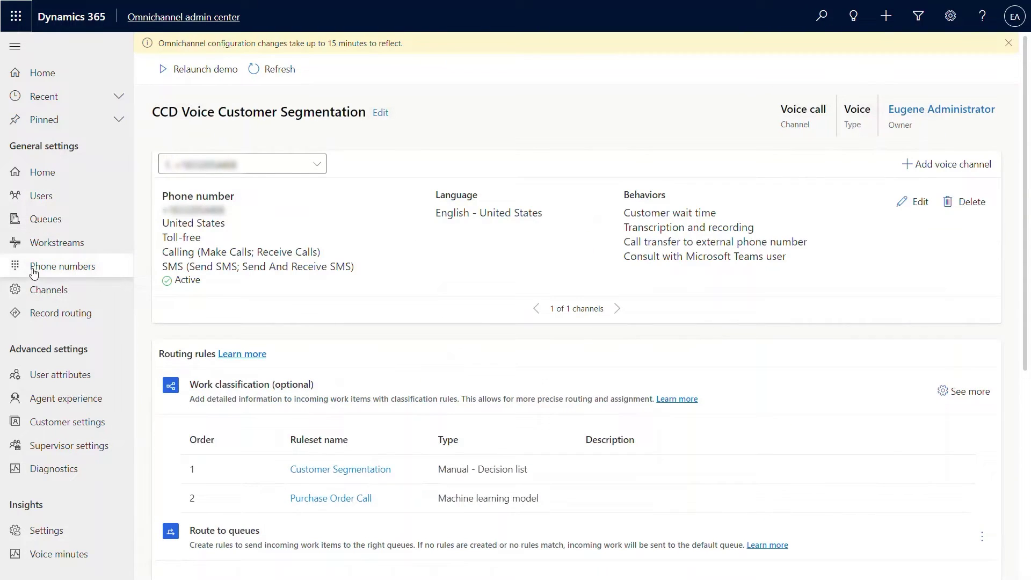
# Show the Queues list: CCA Voice VIP Queue, CCD Voice Monthly Customer Queue and CCD USA Chat Queue.
pyautogui.click(34, 273)
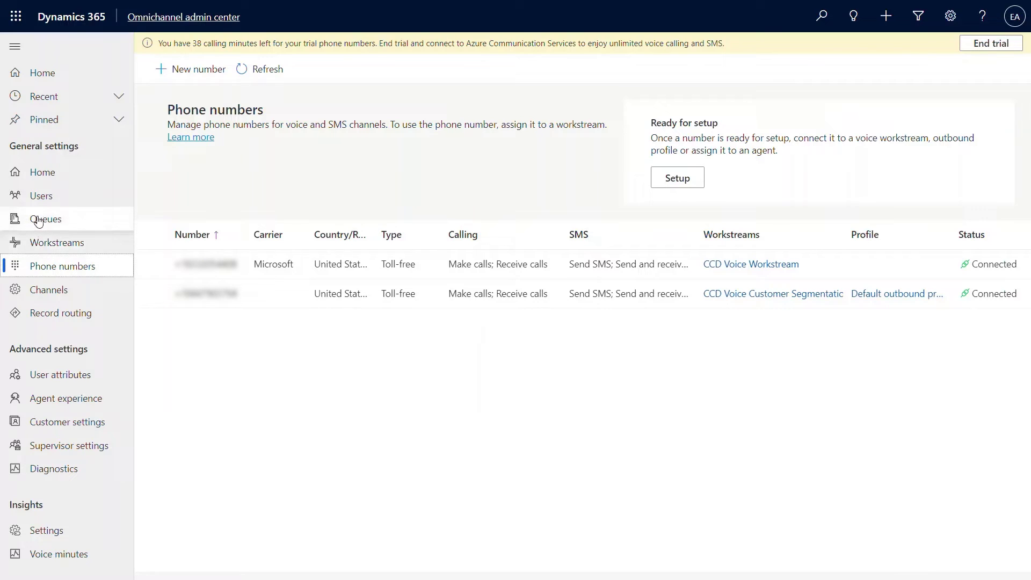
pyautogui.click(38, 220)
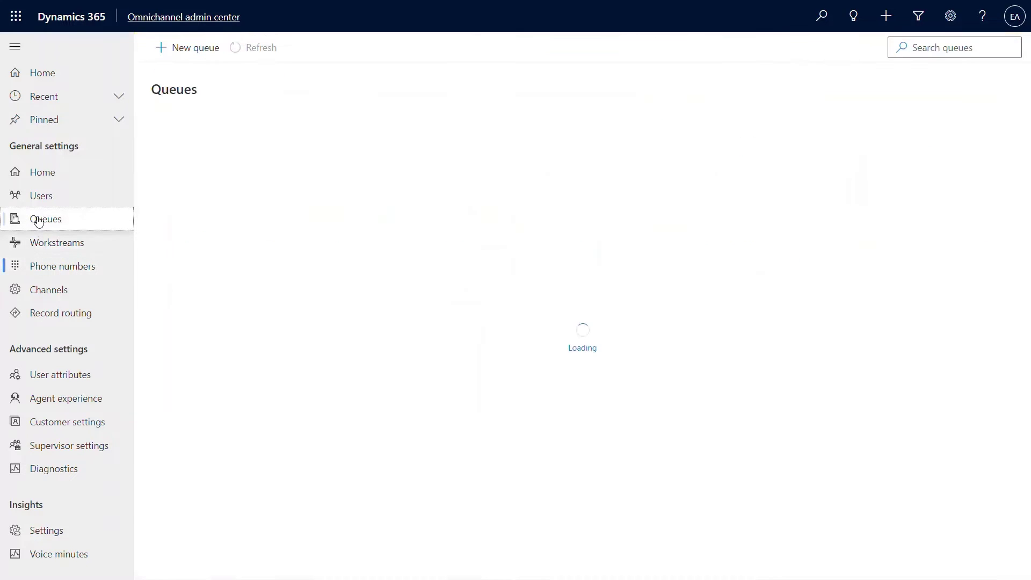
pyautogui.click(39, 267)
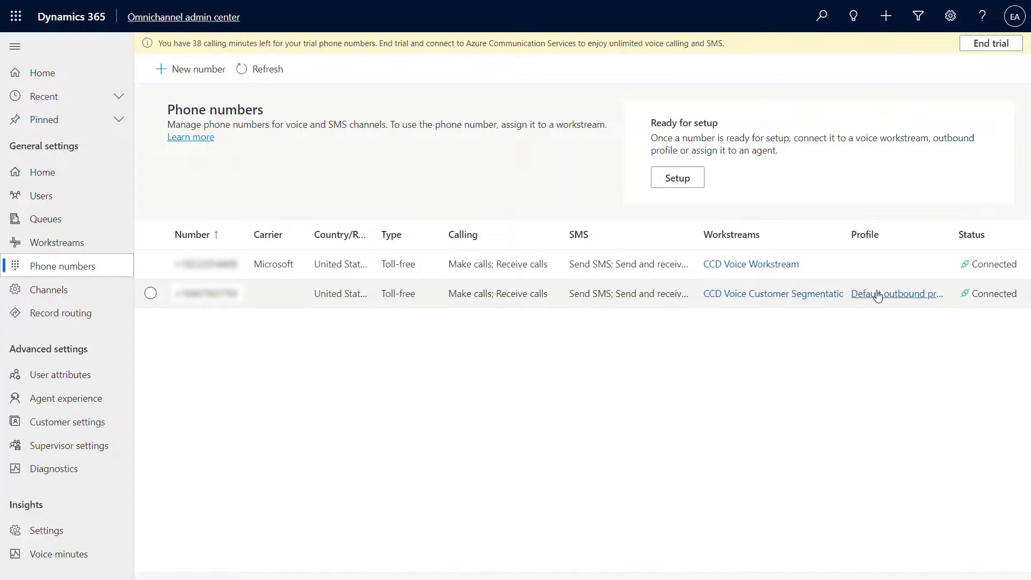
pyautogui.click(47, 220)
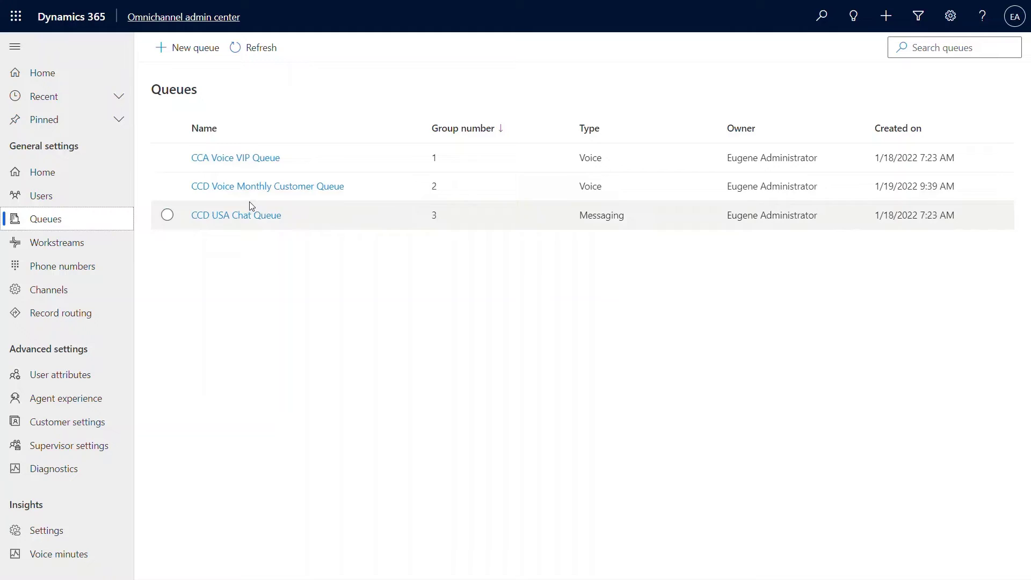
# In CCA Voice VIP Queue's overflow conditions, replace the work item limit 5 with 1 and save.
pyautogui.click(226, 159)
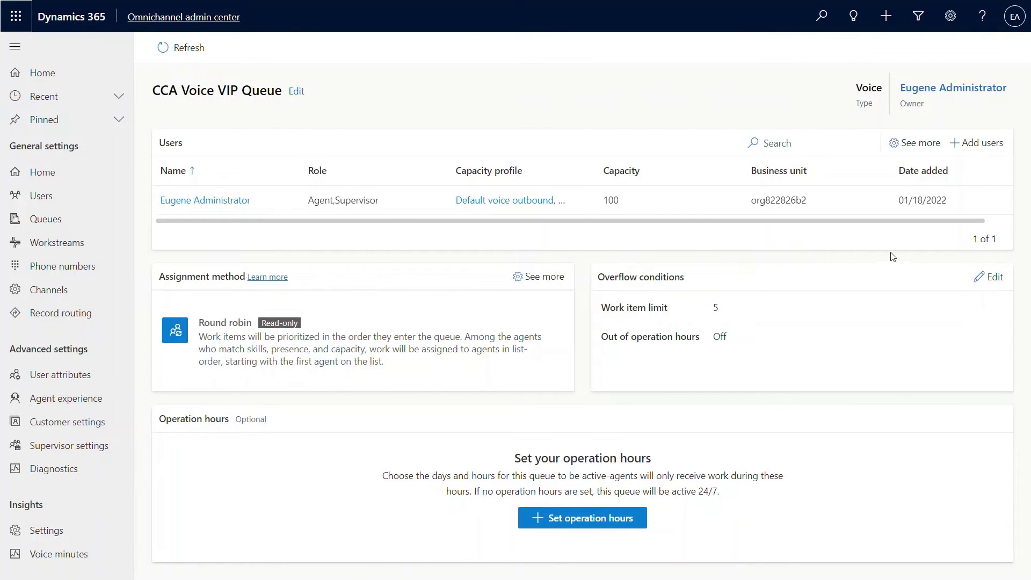
pyautogui.click(985, 277)
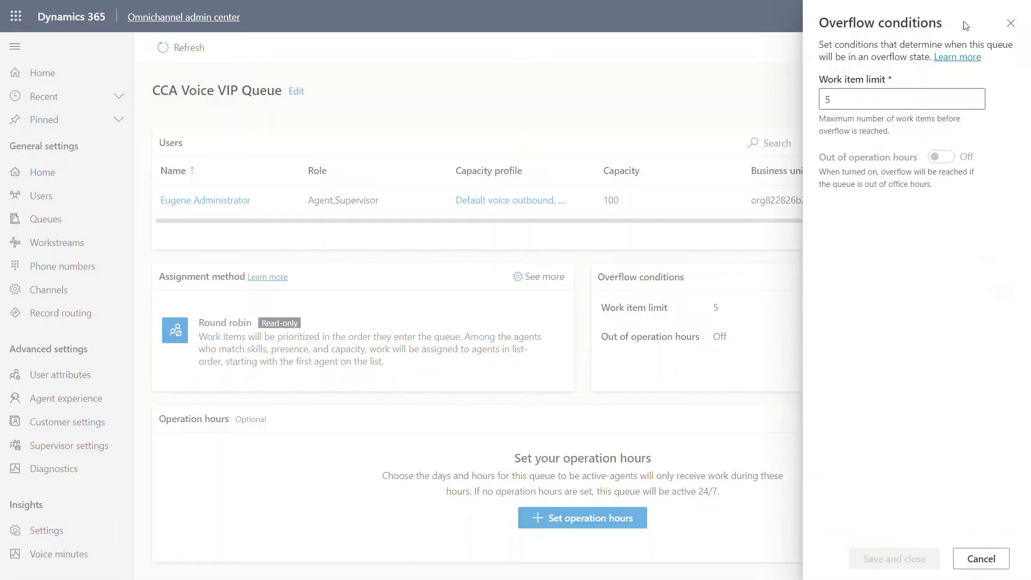
pyautogui.click(1010, 24)
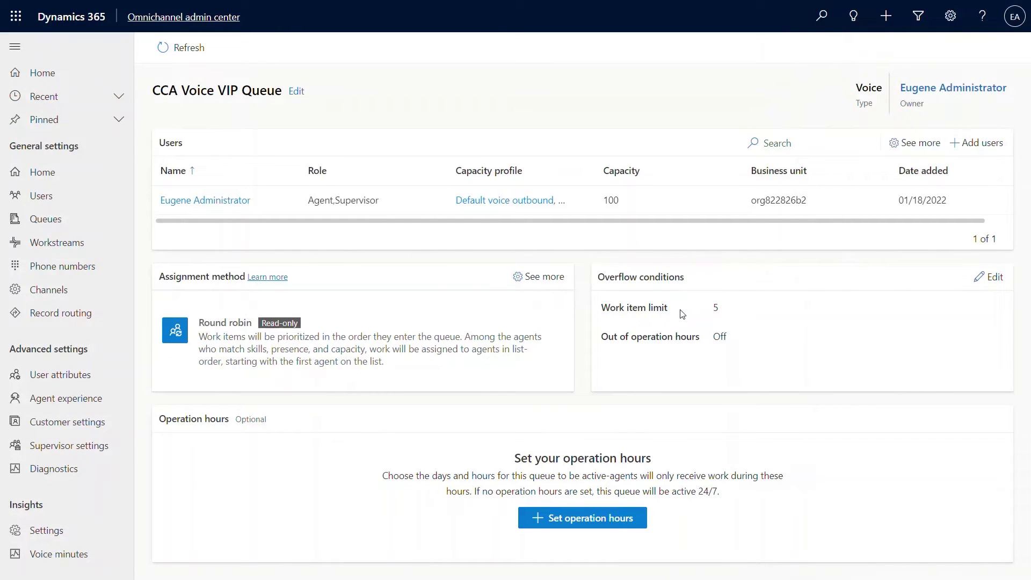
pyautogui.click(992, 278)
pyautogui.click(873, 104)
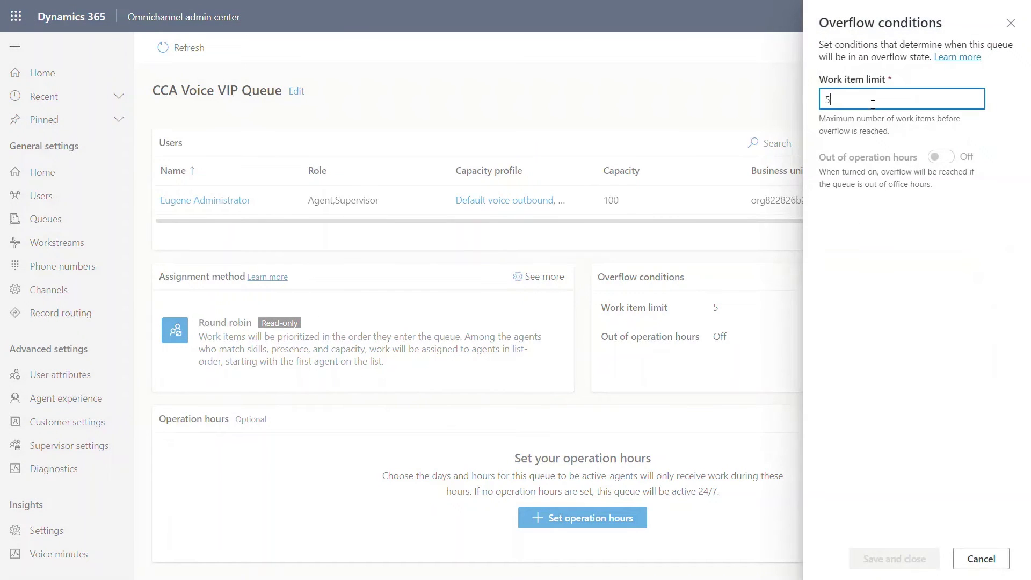
pyautogui.press('BackSpace')
pyautogui.write('1')
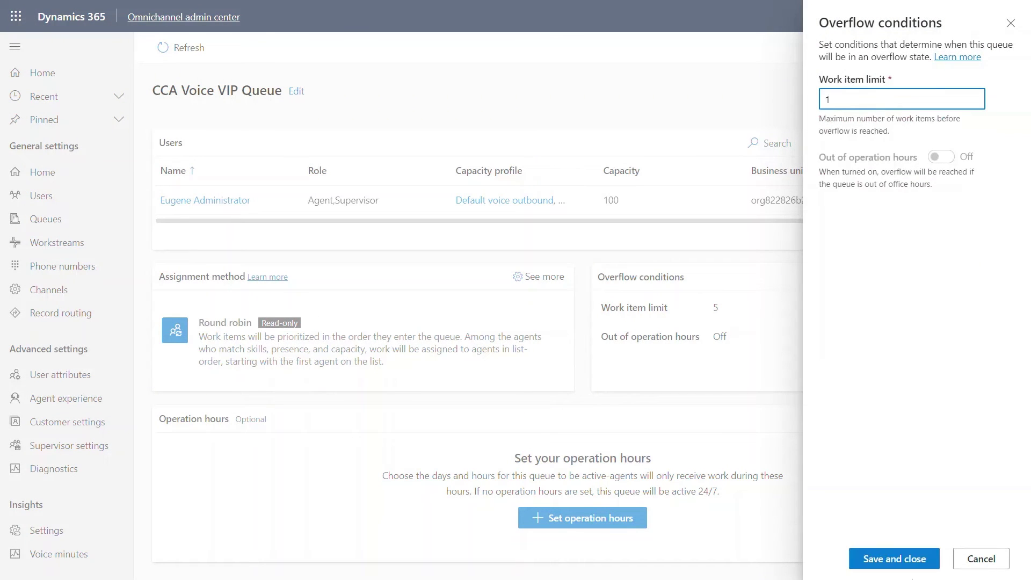
pyautogui.click(895, 561)
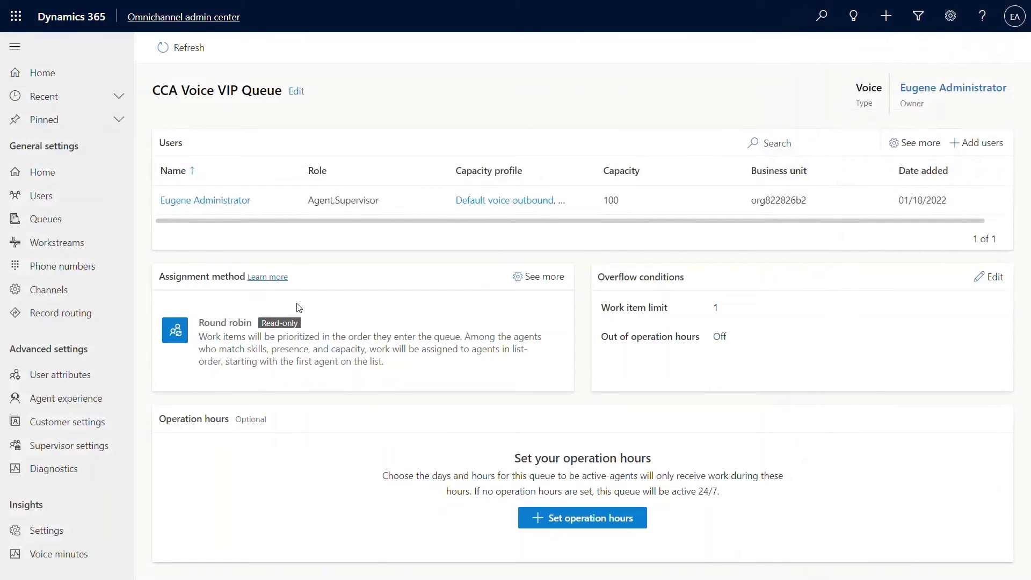
# Open the CCD Voice Monthly Customer Queue and inspect its virtual agent user's record.
pyautogui.click(55, 226)
pyautogui.click(280, 188)
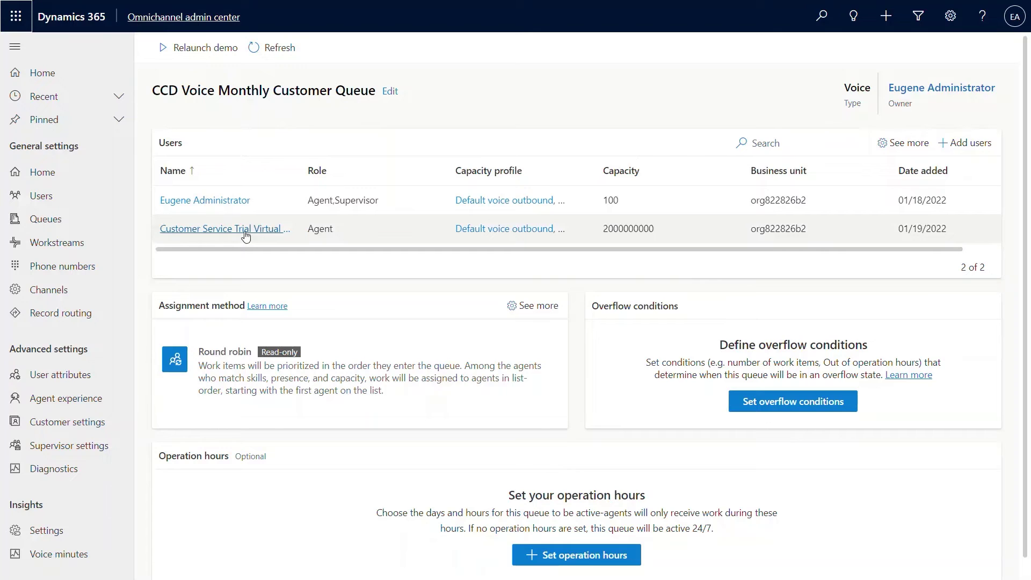
pyautogui.click(245, 235)
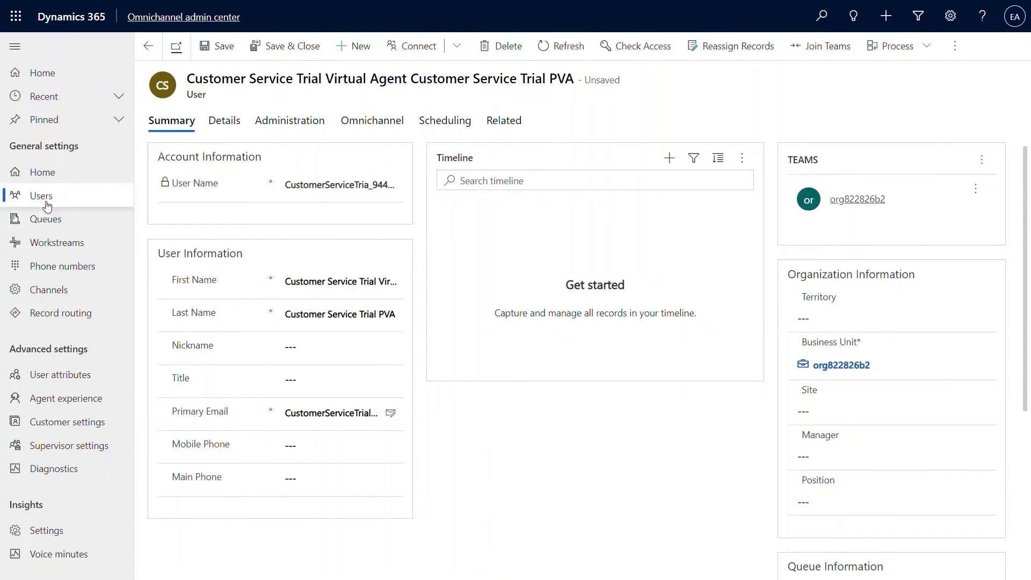
pyautogui.click(51, 226)
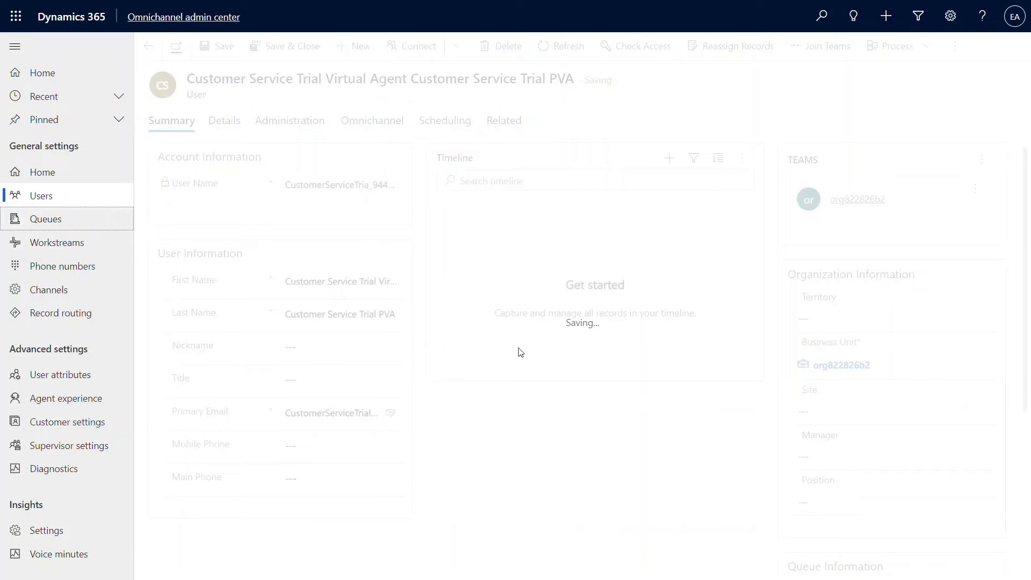
# Reopen the CCD Voice Monthly Customer Queue details and scroll through its users and assignment settings.
pyautogui.click(76, 221)
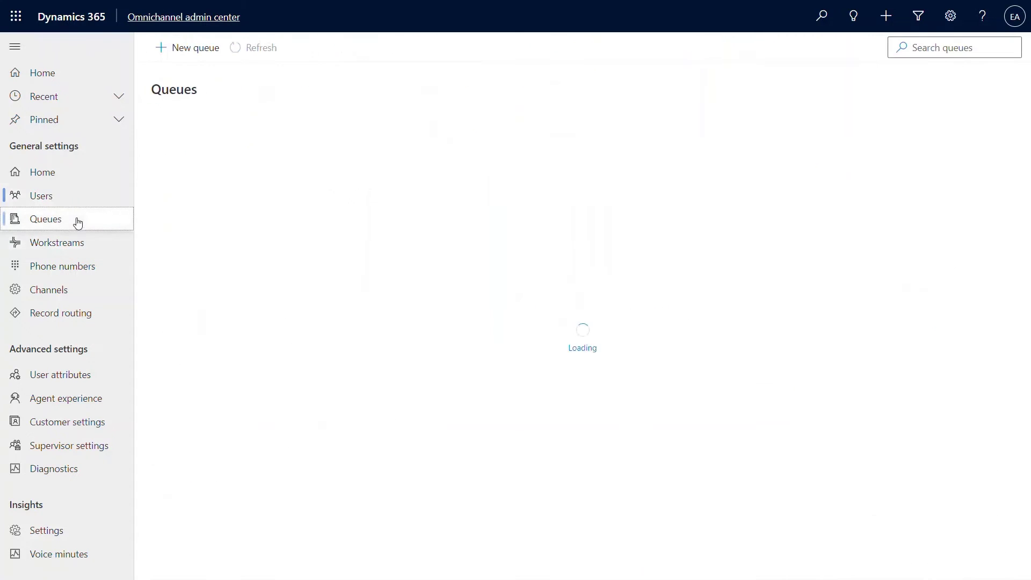
pyautogui.click(260, 195)
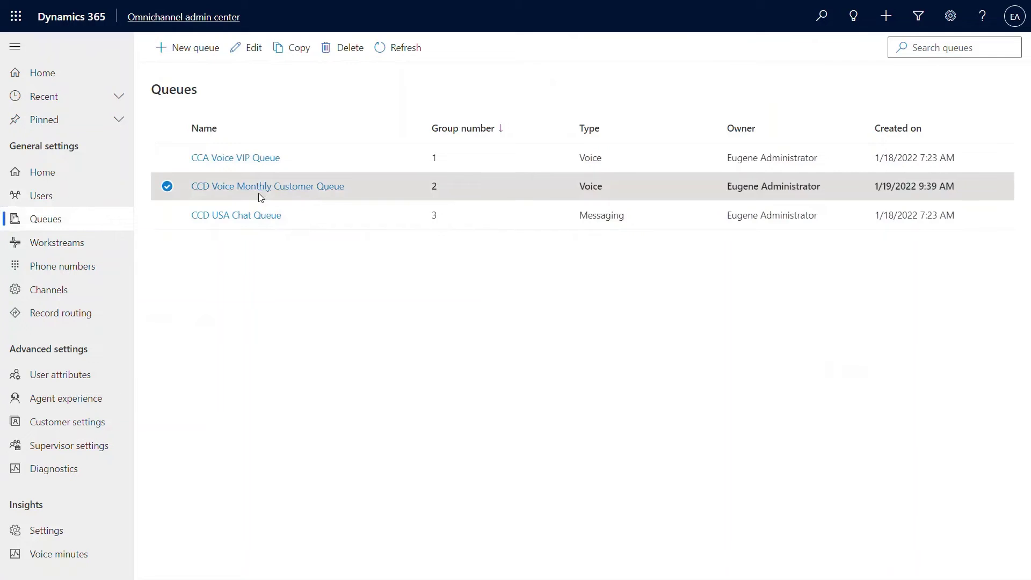
pyautogui.click(247, 189)
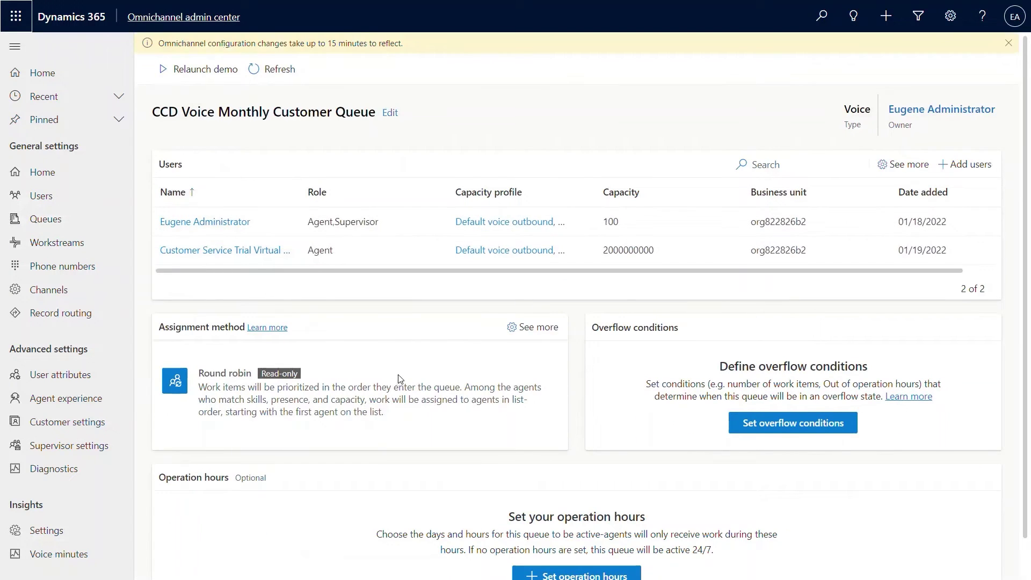
pyautogui.scroll(-1, 397, 382)
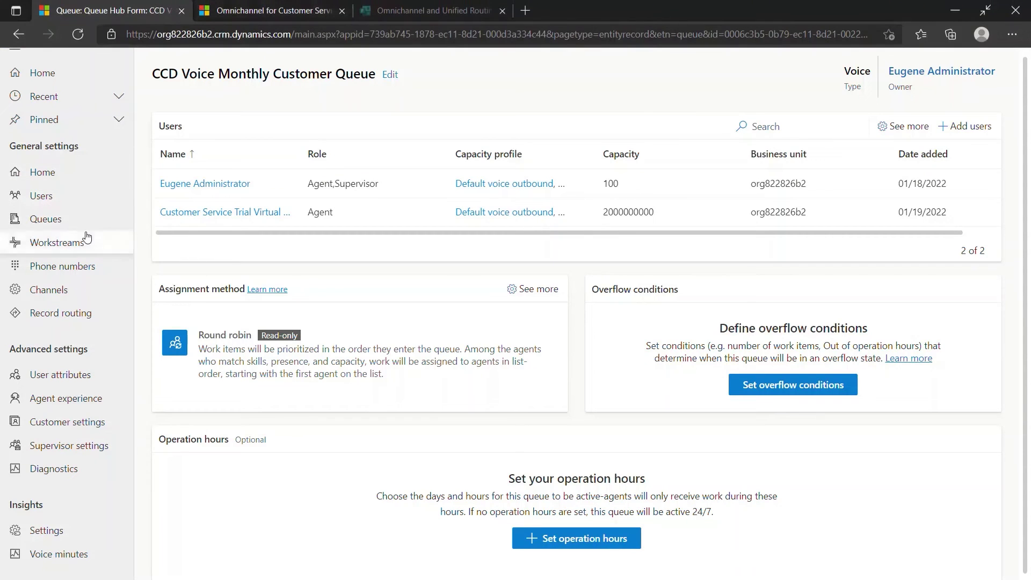
# Open the CCD Voice Customer Segmentation workstream from the Workstreams list.
pyautogui.click(85, 239)
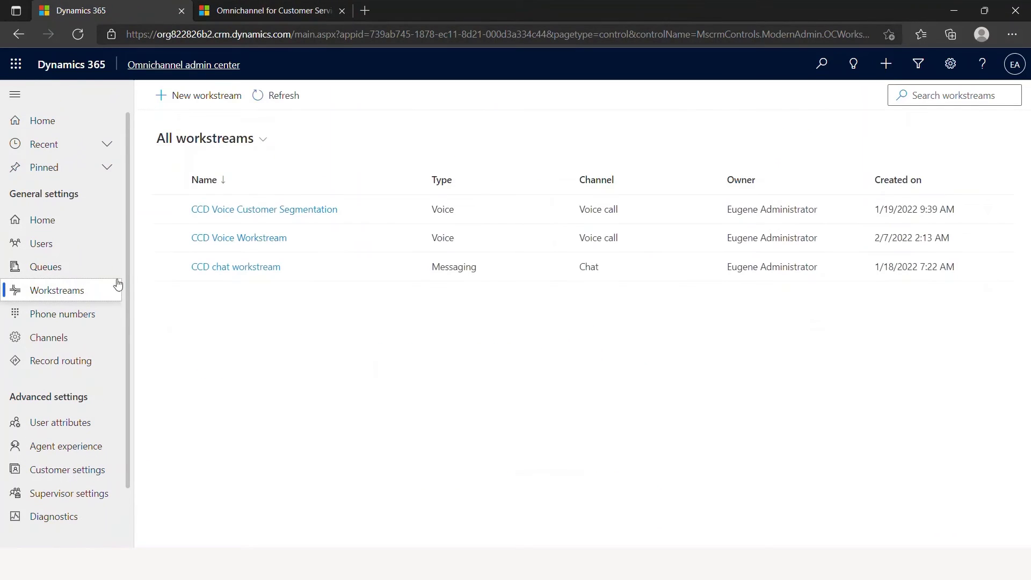
pyautogui.click(273, 211)
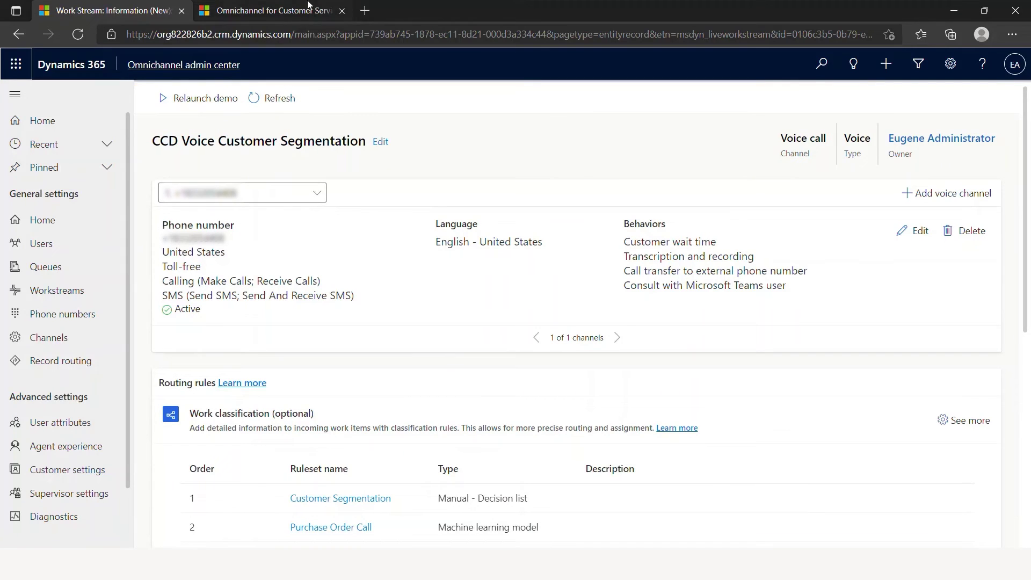
# Reload the Omnichannel agent dashboard page, then go back to the CCD Voice Customer Segmentation workstream.
pyautogui.click(288, 13)
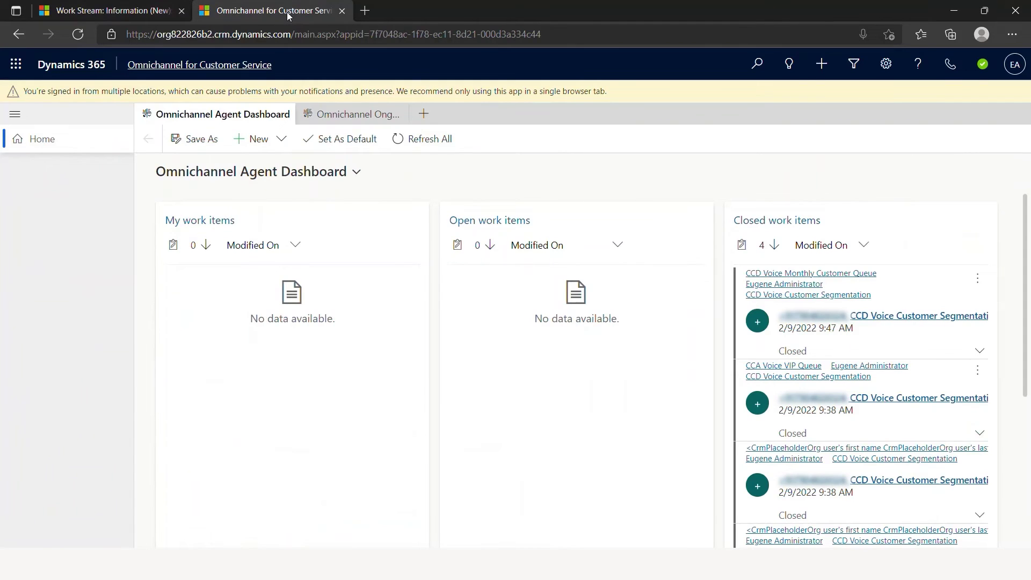
pyautogui.click(293, 33)
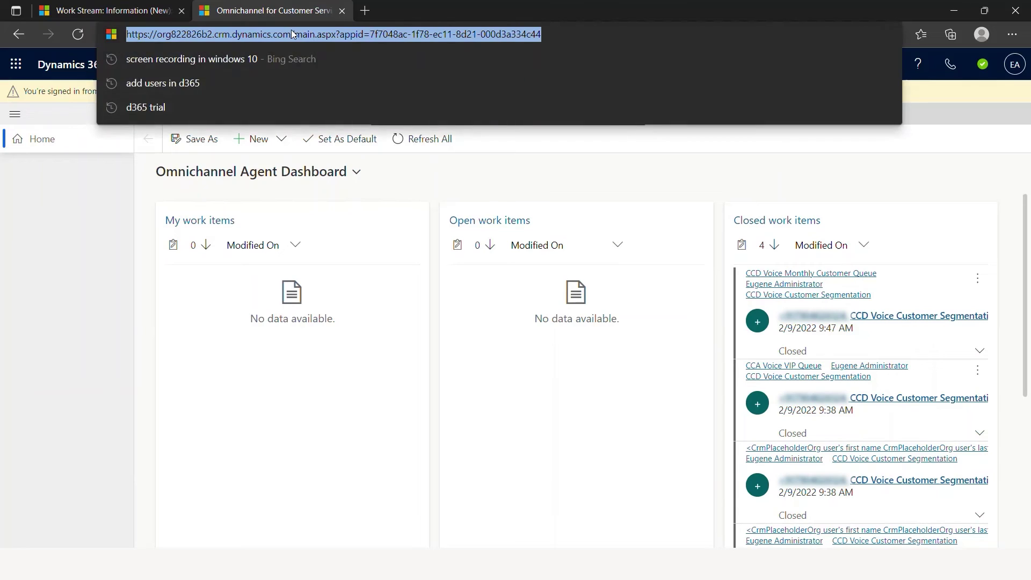
pyautogui.press('Return')
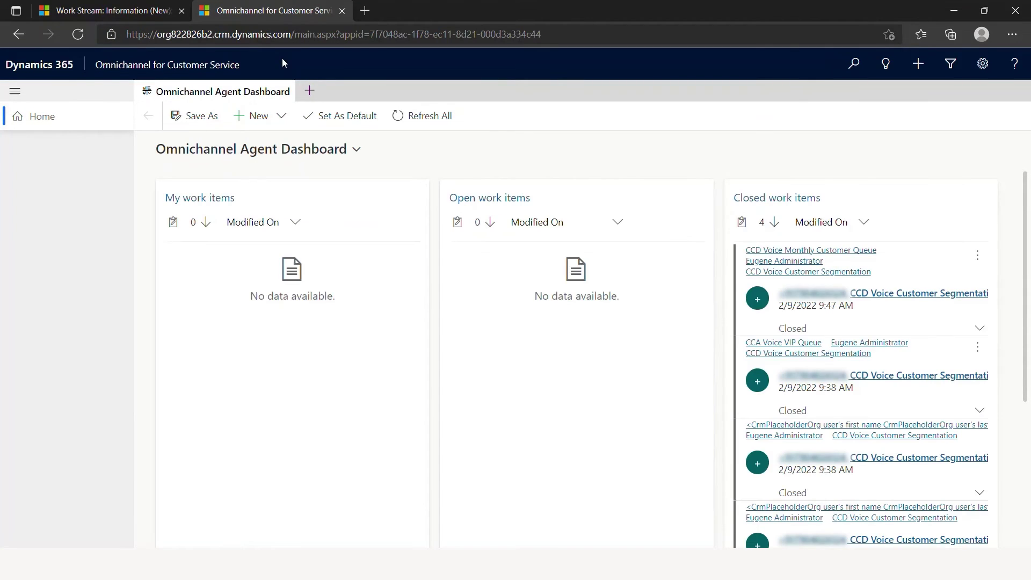
pyautogui.click(163, 12)
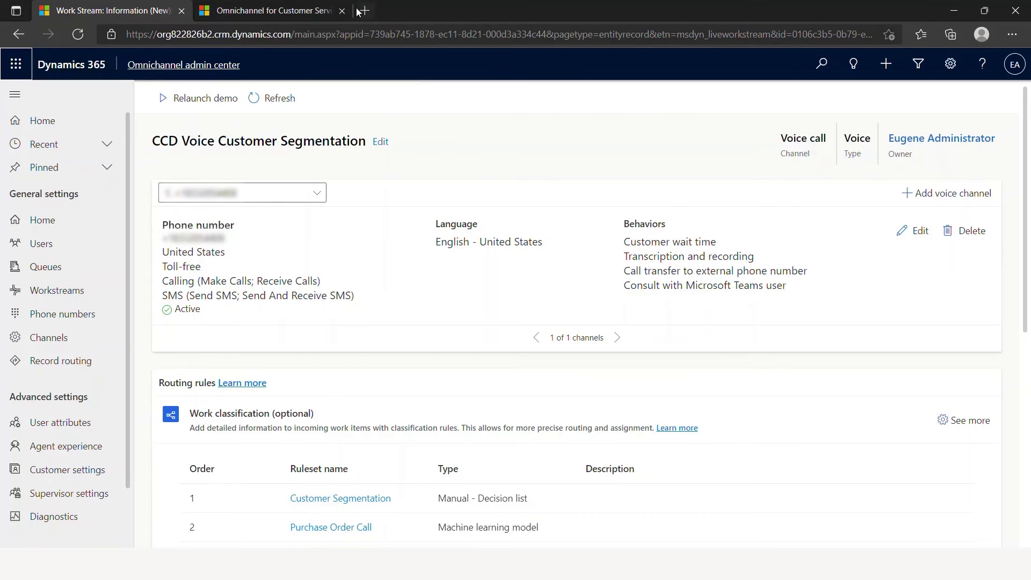
# Switch to the agent dashboard to pick up the incoming test call.
pyautogui.click(298, 18)
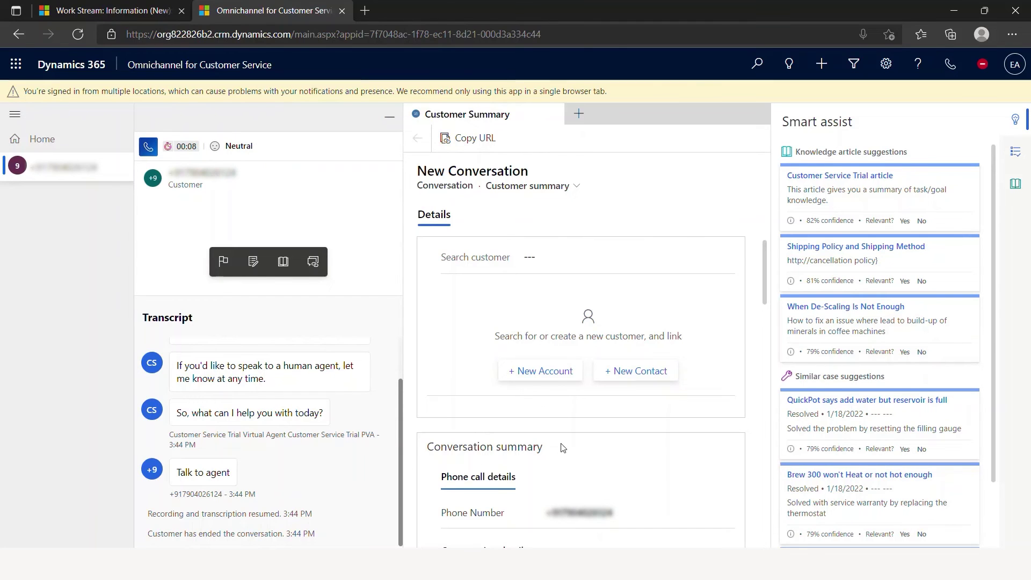
pyautogui.scroll(-3, 569, 448)
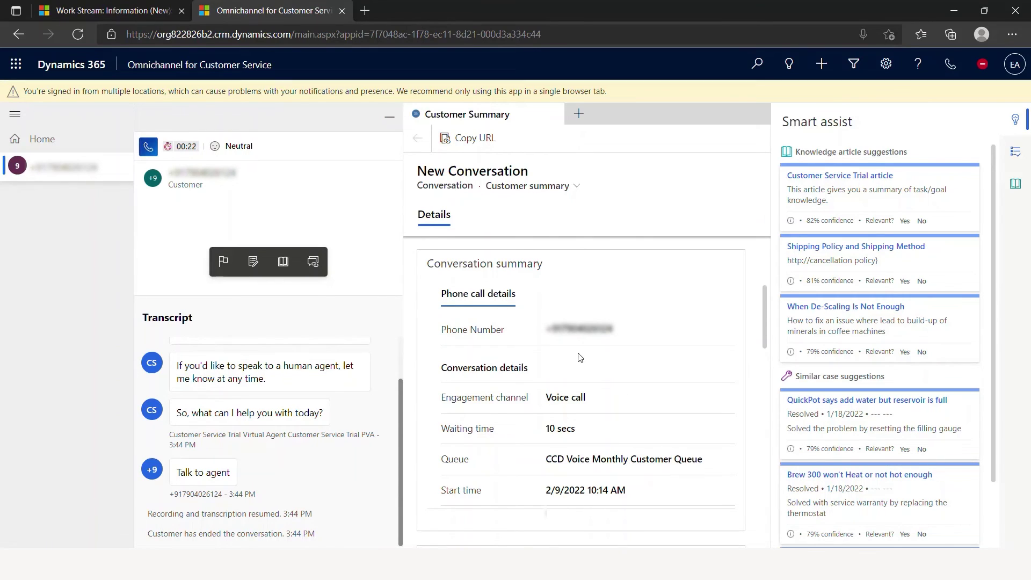
pyautogui.scroll(2, 575, 364)
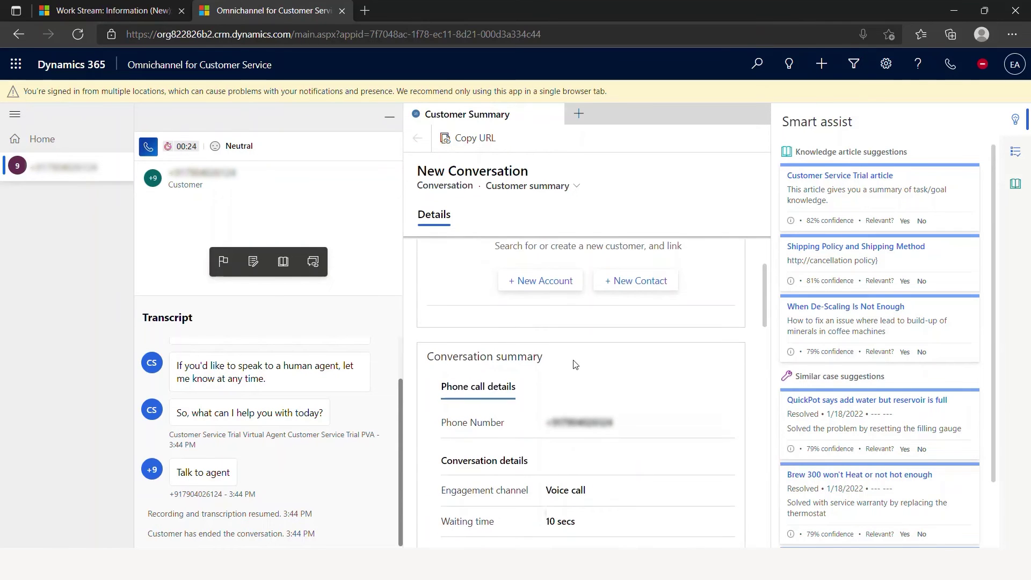
pyautogui.scroll(2, 574, 363)
pyautogui.scroll(-4, 586, 425)
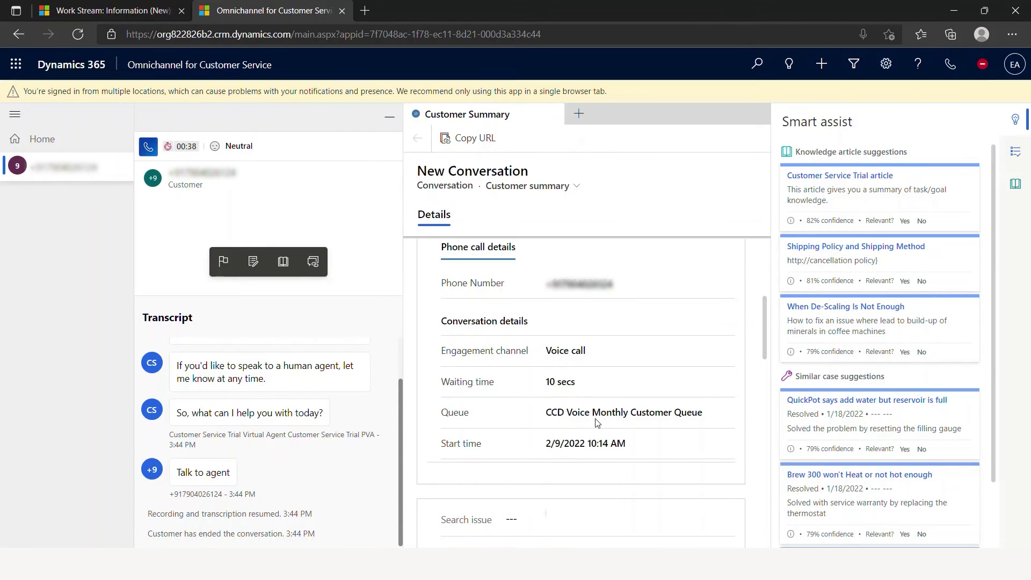
pyautogui.scroll(5, 597, 422)
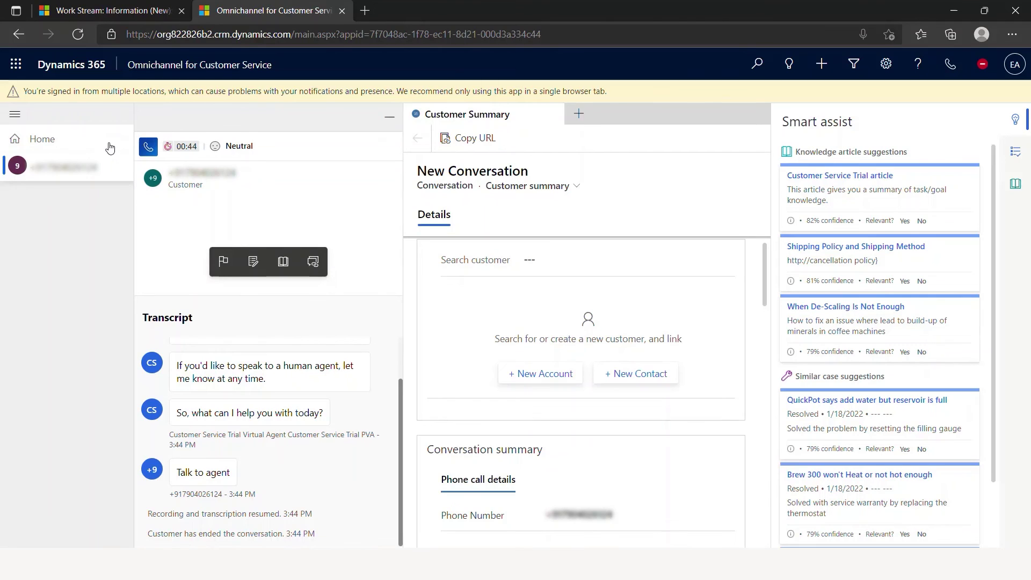
# Close the finished call session and filter ongoing conversations to CCD Voice Monthly Customer Queue.
pyautogui.click(125, 168)
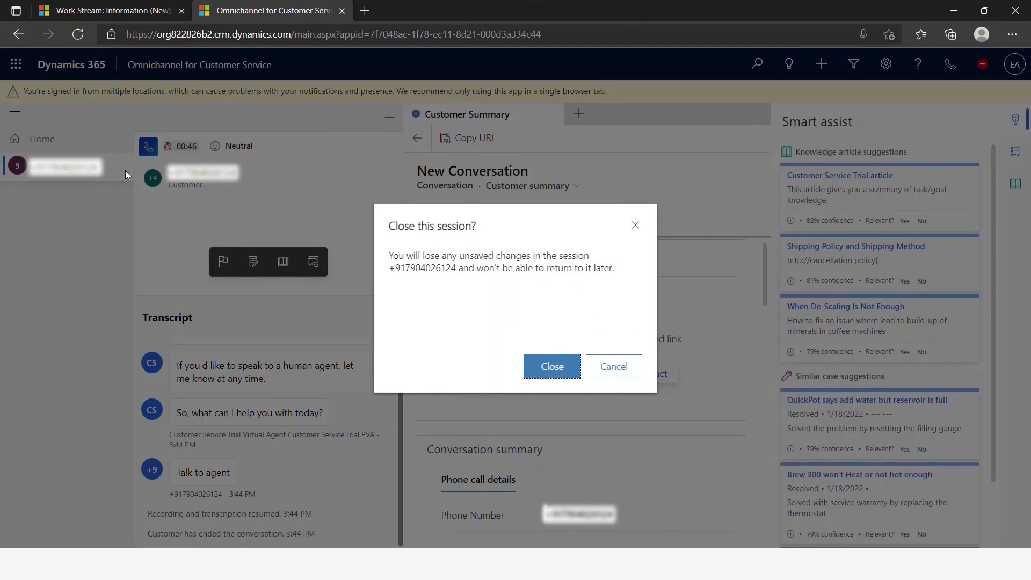
pyautogui.click(542, 373)
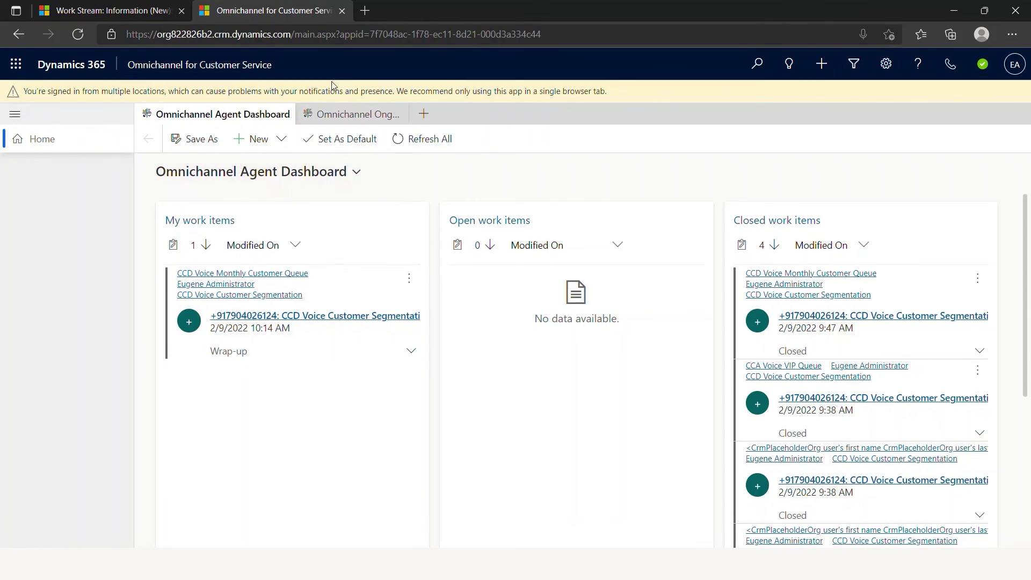
pyautogui.click(335, 113)
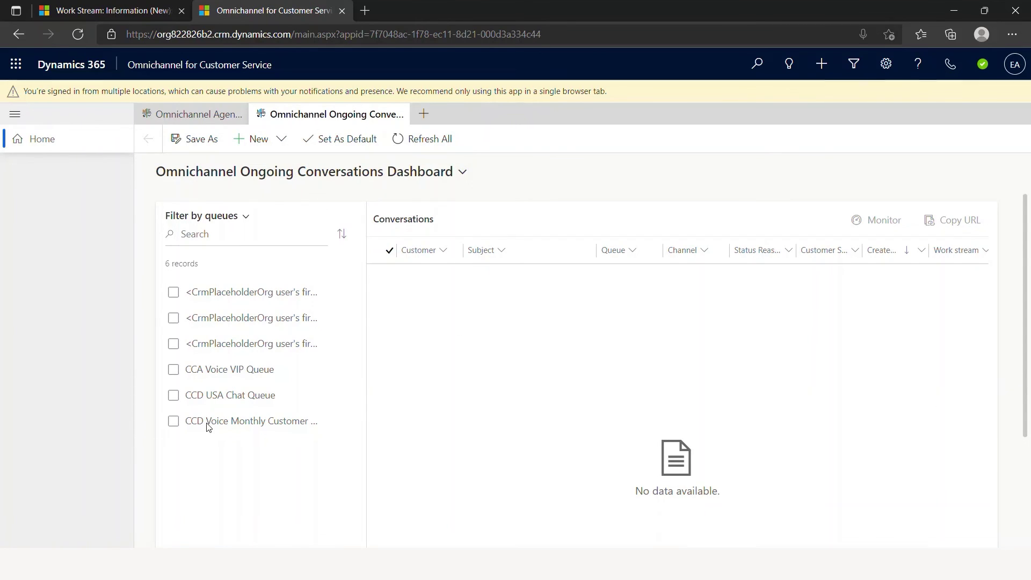
pyautogui.click(174, 423)
# Open the Omnichannel historical analytics report and browse the additional workspace pages list.
pyautogui.click(434, 111)
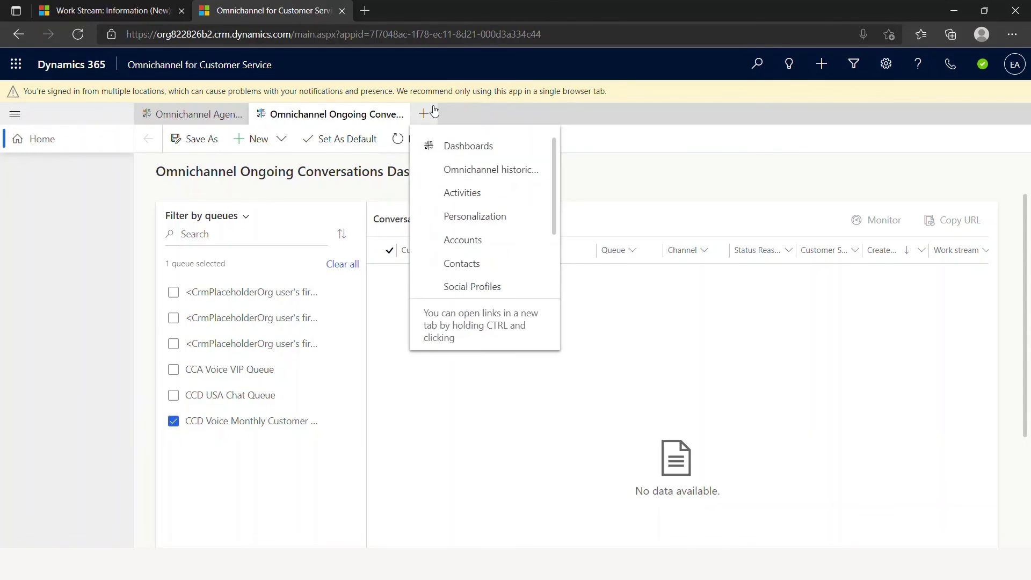
pyautogui.click(498, 170)
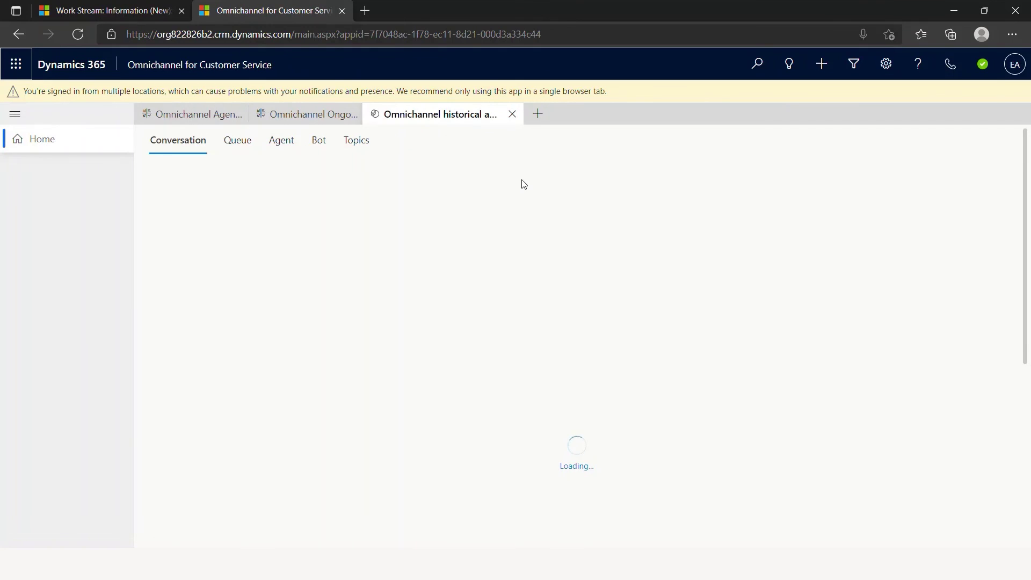
pyautogui.click(538, 113)
pyautogui.scroll(-1, 637, 224)
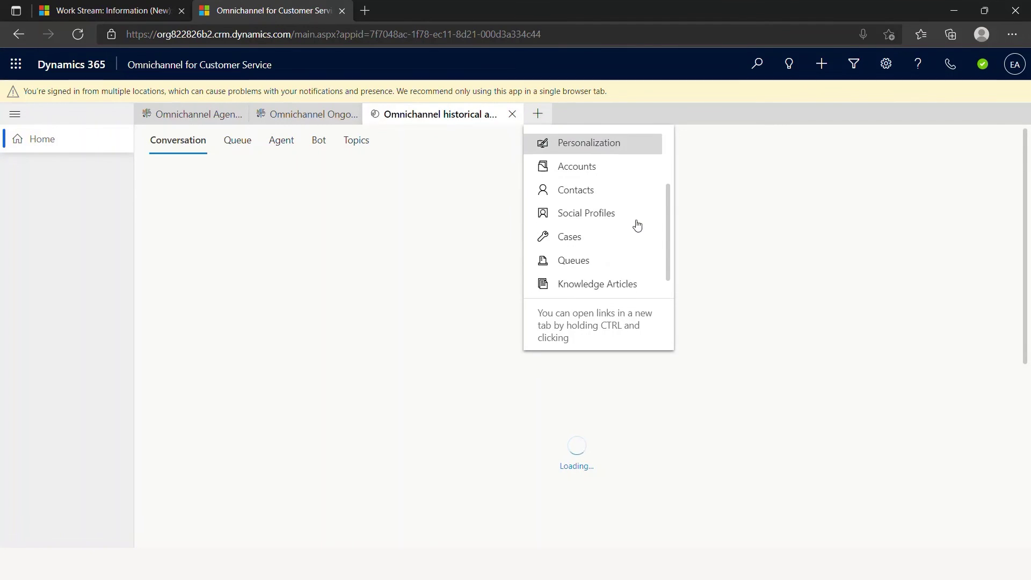
pyautogui.scroll(-1, 636, 225)
# Open Routing diagnostics and resize its columns to show full Workstream and Queue names.
pyautogui.click(631, 284)
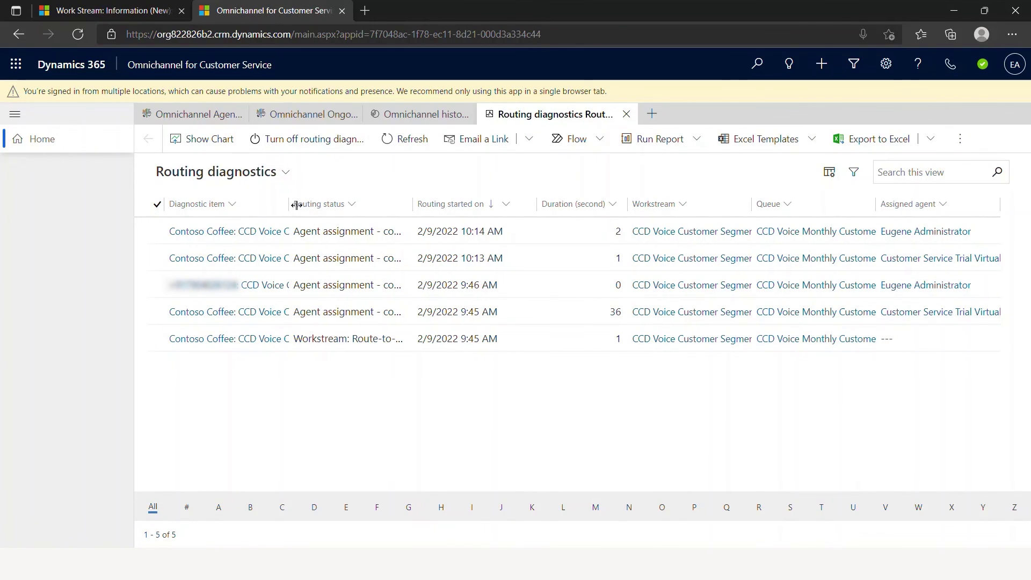
pyautogui.moveTo(296, 205); pyautogui.dragTo(426, 230)
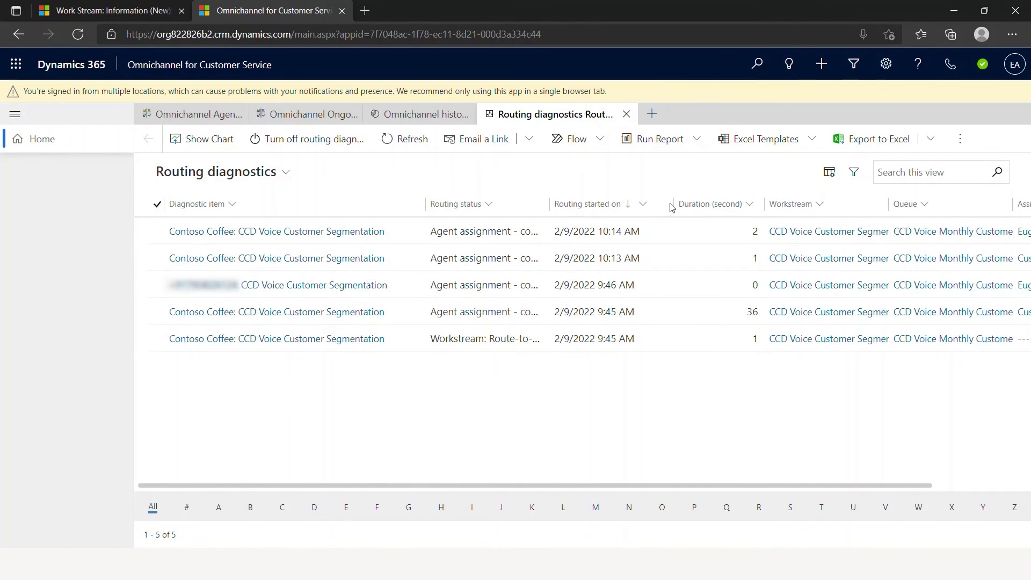
pyautogui.moveTo(676, 207); pyautogui.dragTo(629, 207)
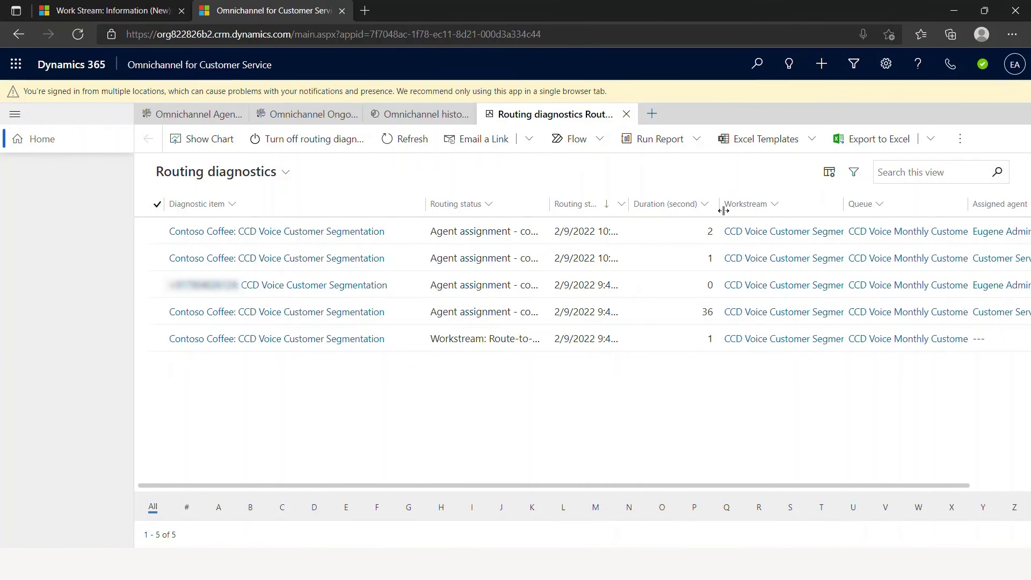
pyautogui.moveTo(723, 209); pyautogui.dragTo(586, 197)
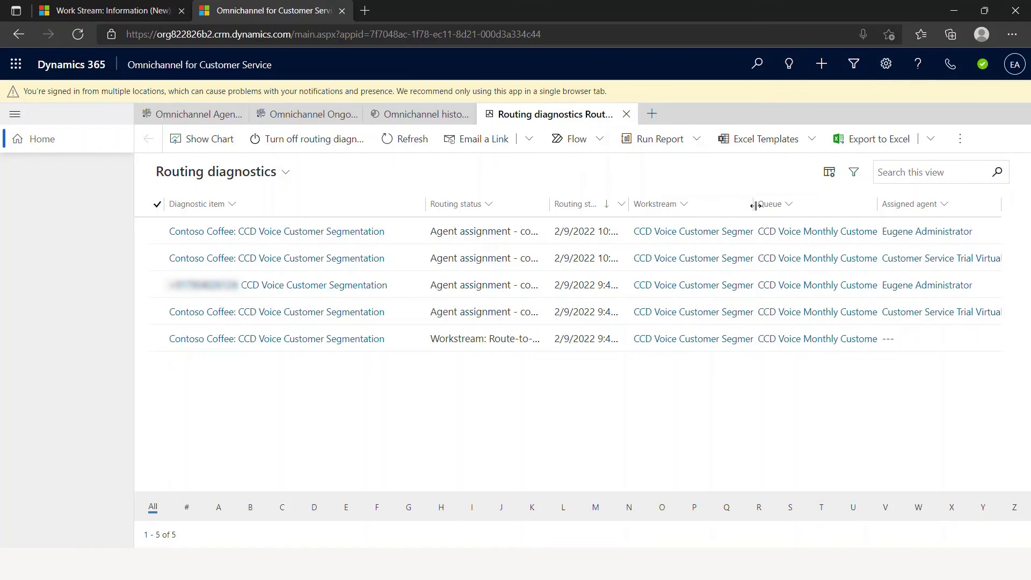
pyautogui.moveTo(757, 207); pyautogui.dragTo(807, 210)
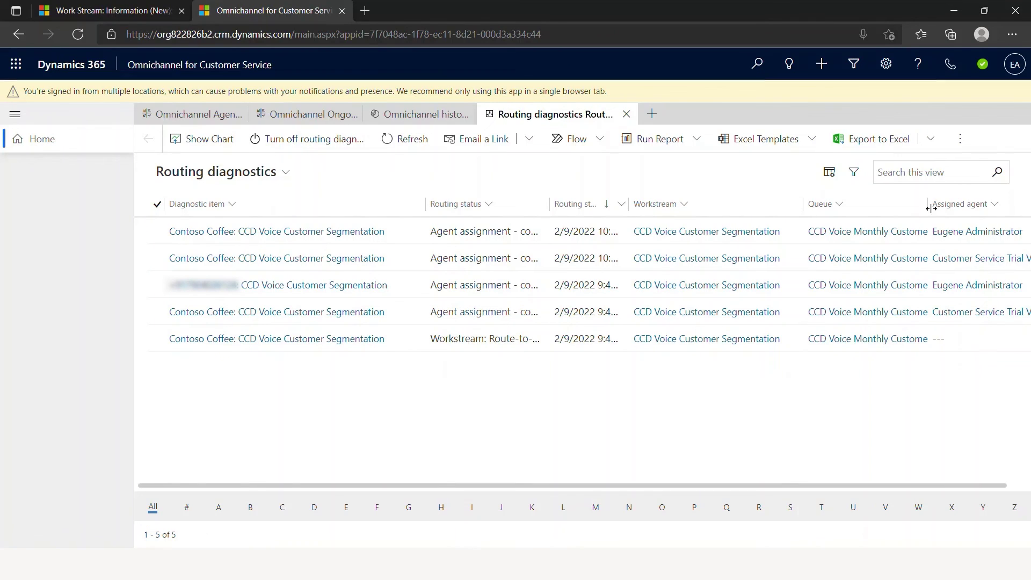
pyautogui.moveTo(930, 208); pyautogui.dragTo(1004, 210)
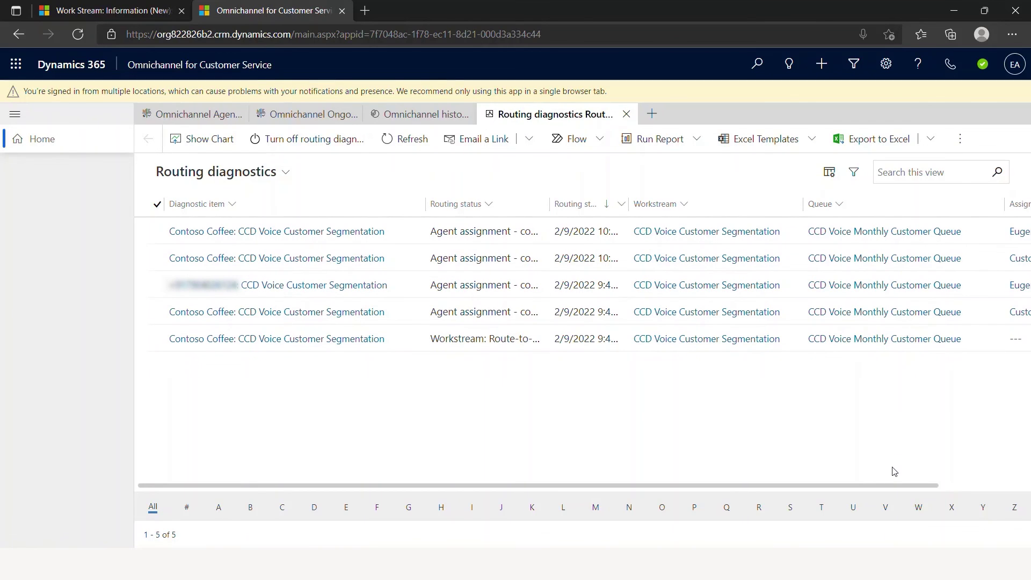
# Scroll the diagnostics grid sideways, then return to the Omnichannel Agent Dashboard.
pyautogui.moveTo(885, 485); pyautogui.dragTo(1028, 485)
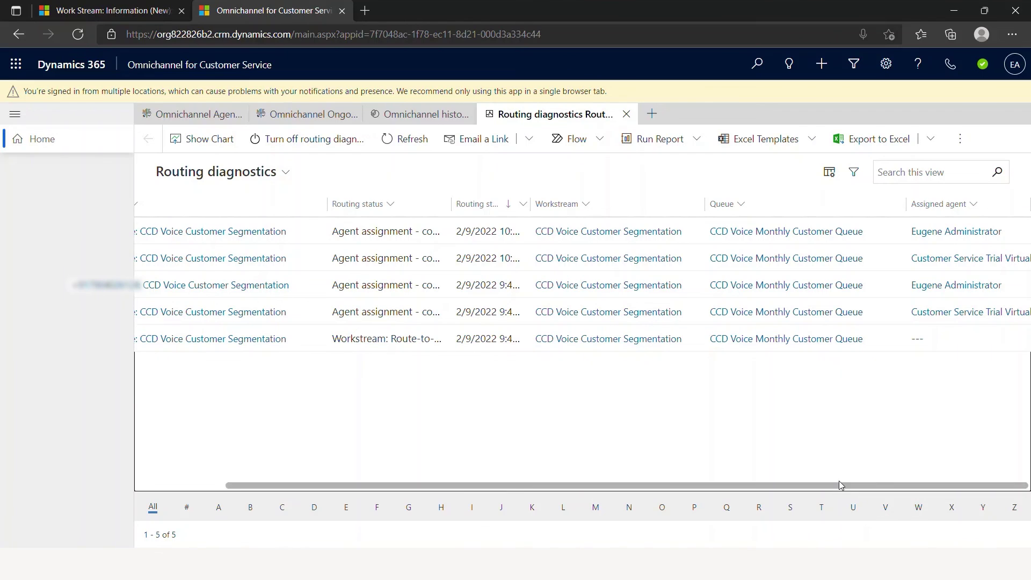
pyautogui.moveTo(841, 492); pyautogui.dragTo(666, 483)
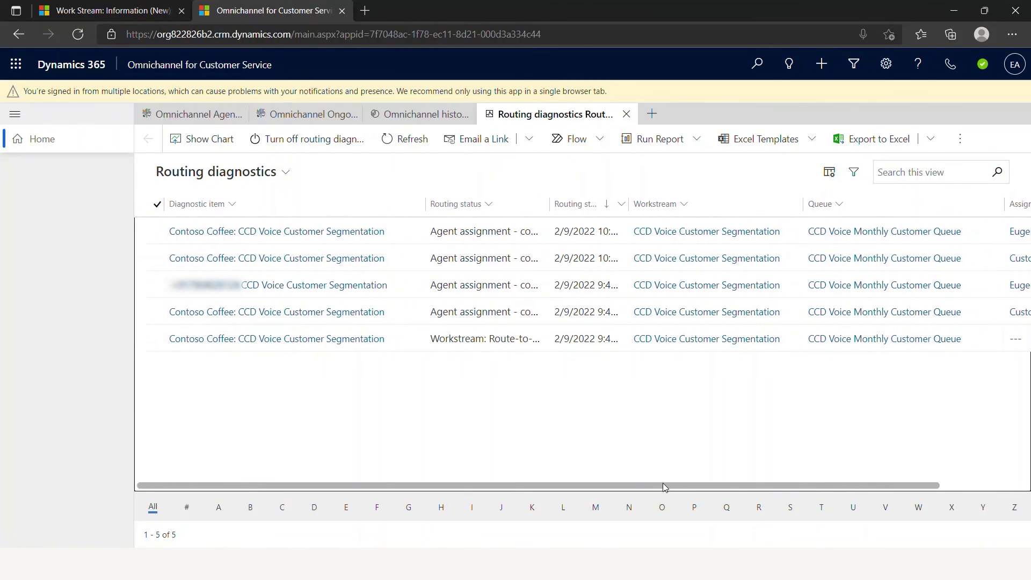
pyautogui.click(183, 115)
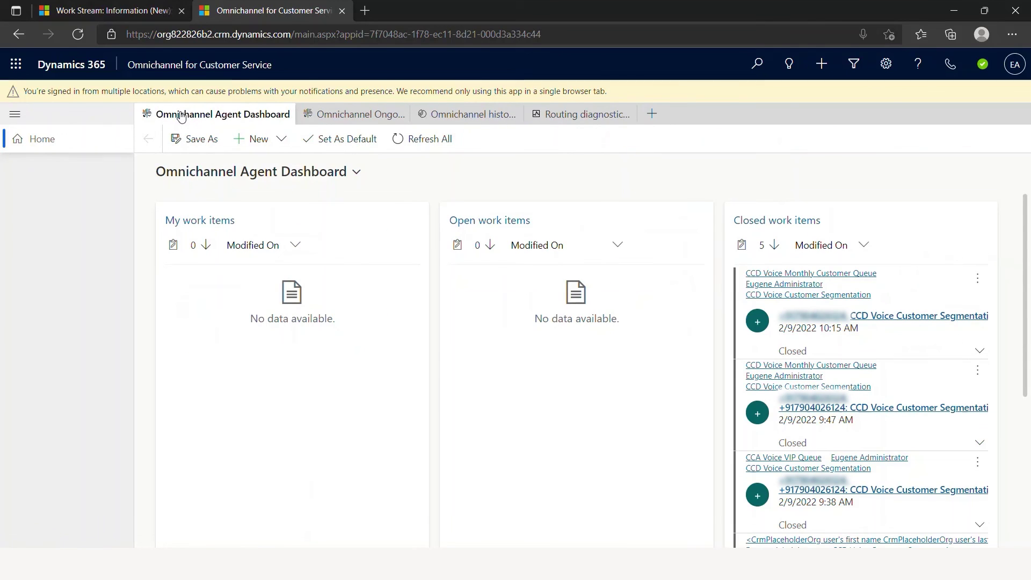